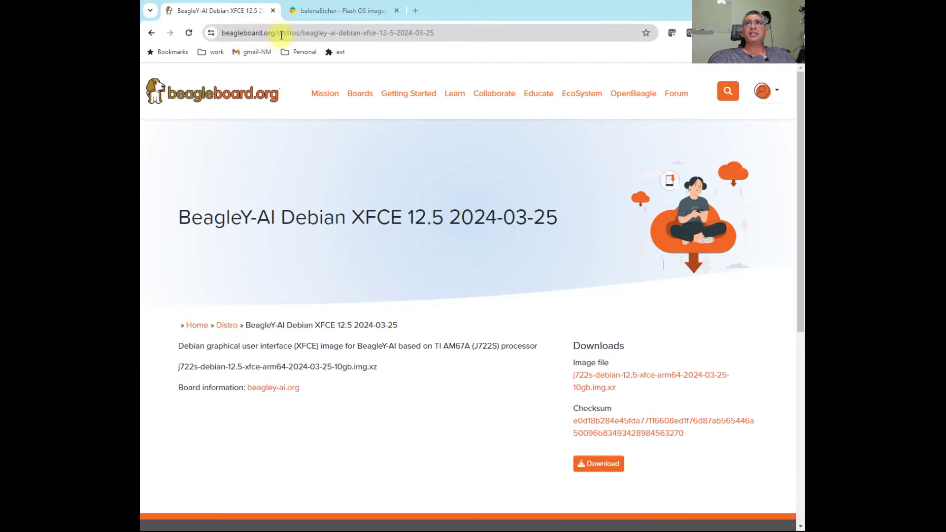
pyautogui.moveTo(281, 33); pyautogui.dragTo(297, 478)
pyautogui.press('Delete')
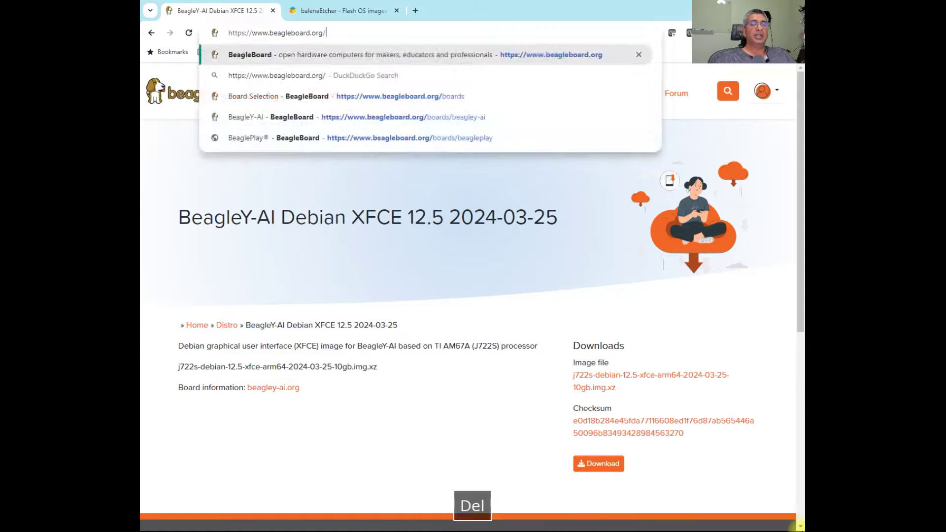
pyautogui.press('Return')
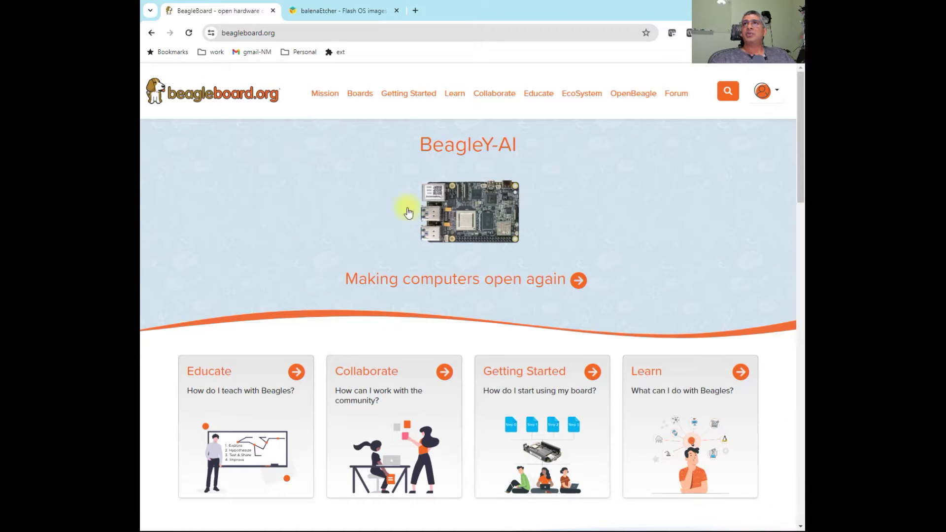
pyautogui.click(351, 96)
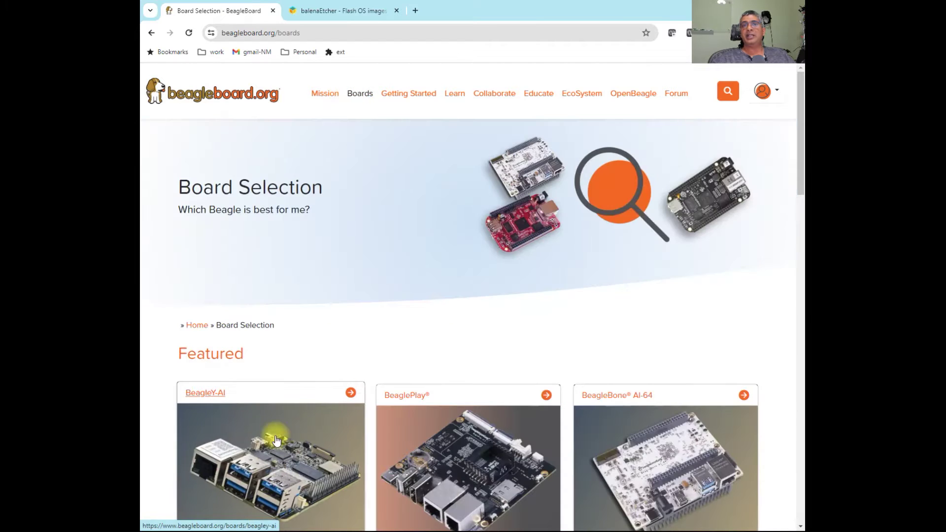
pyautogui.click(205, 394)
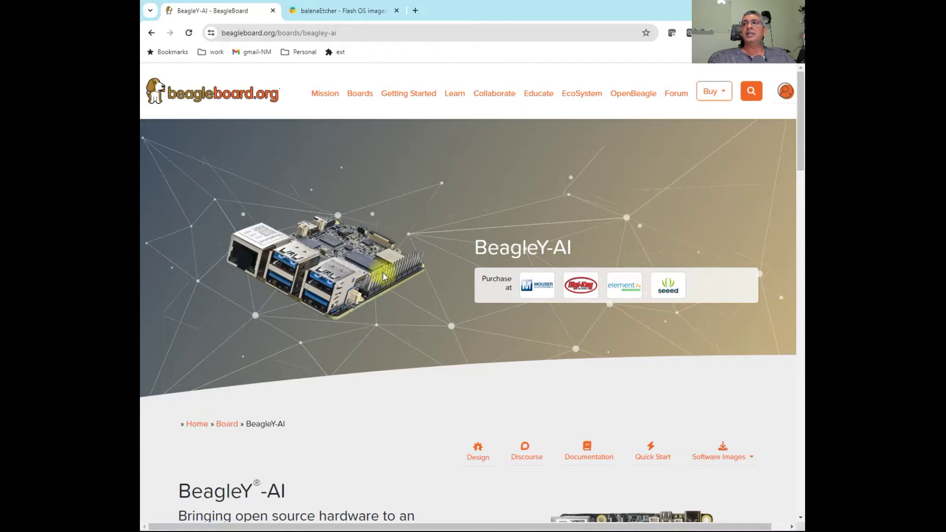
pyautogui.scroll(-4, 399, 296)
pyautogui.scroll(2, 415, 298)
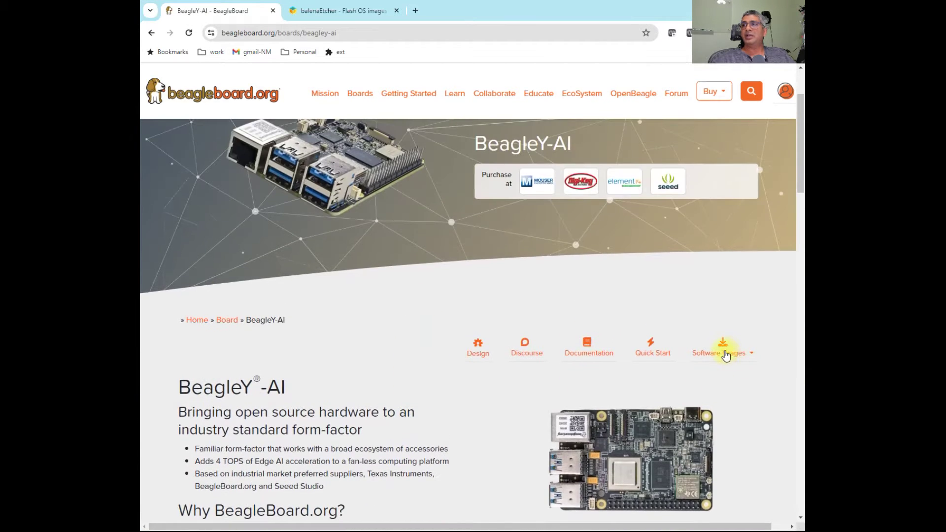
pyautogui.click(727, 354)
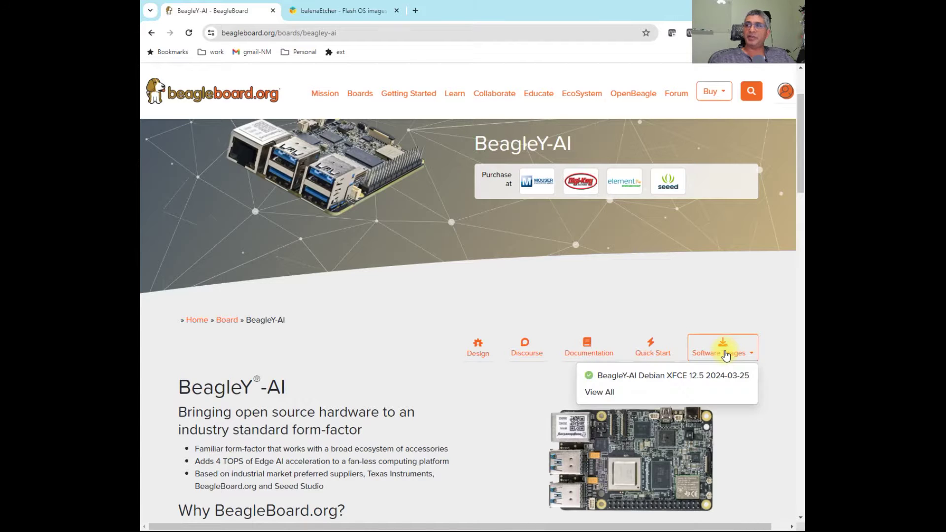
pyautogui.click(628, 375)
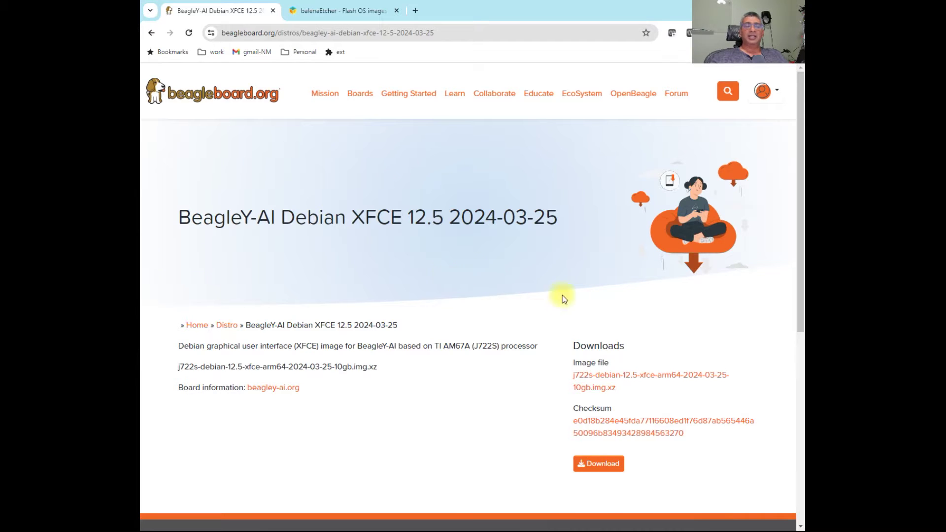
pyautogui.hotkey('alt', 'Tab')
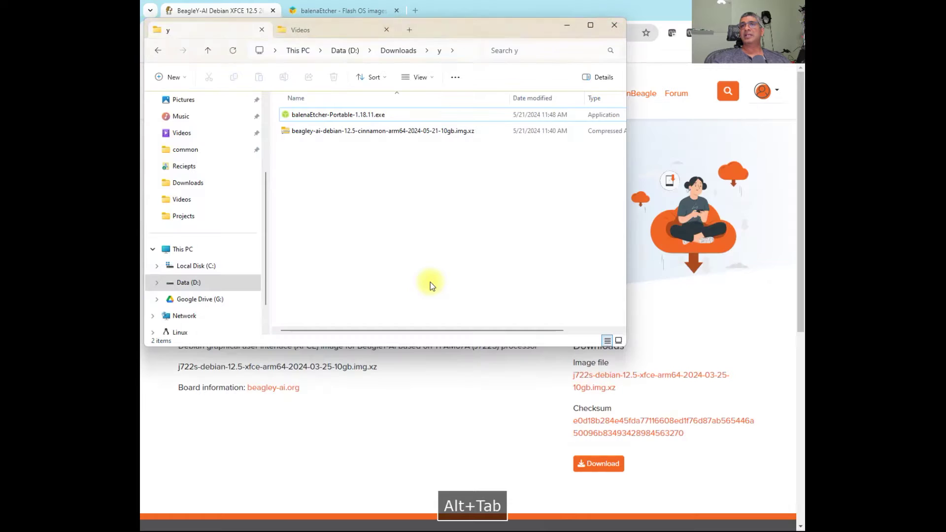
pyautogui.click(339, 130)
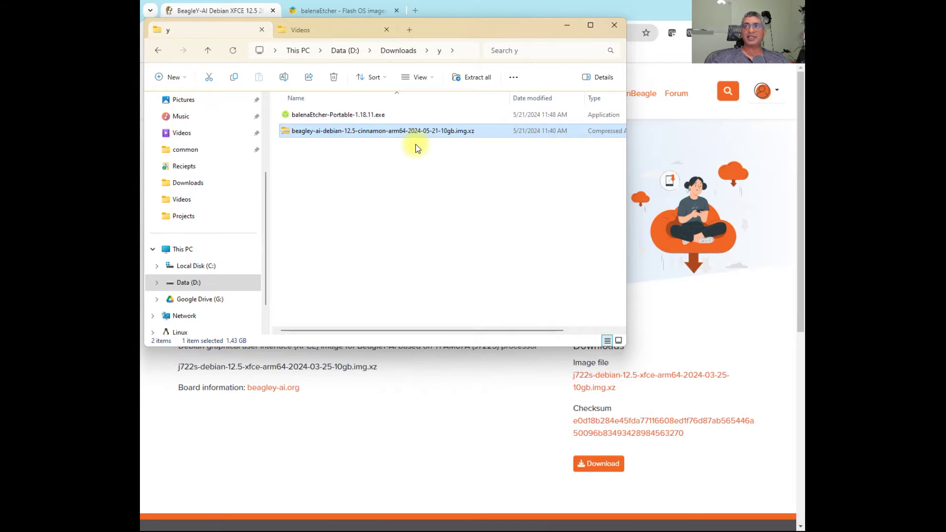
pyautogui.click(323, 425)
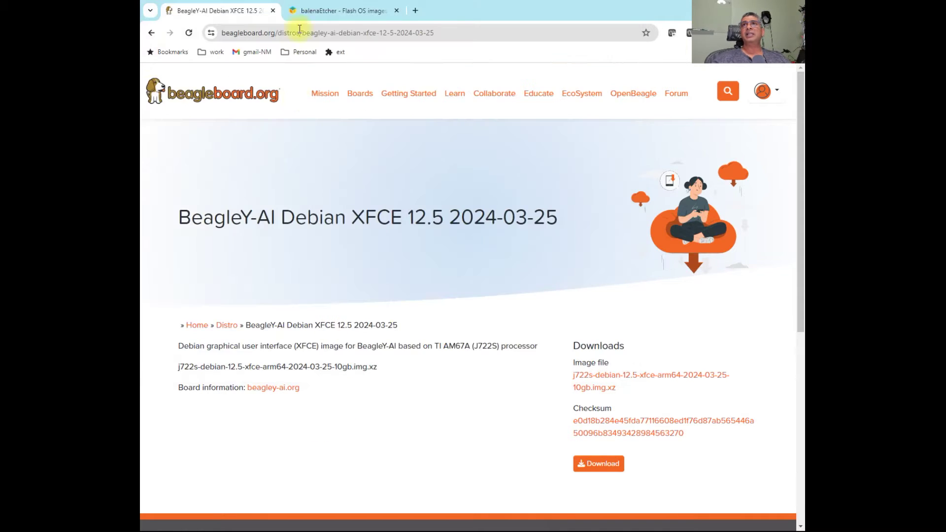
# Show the Download Etcher asset list with the Windows portable build, then return to File Explorer.
pyautogui.click(324, 12)
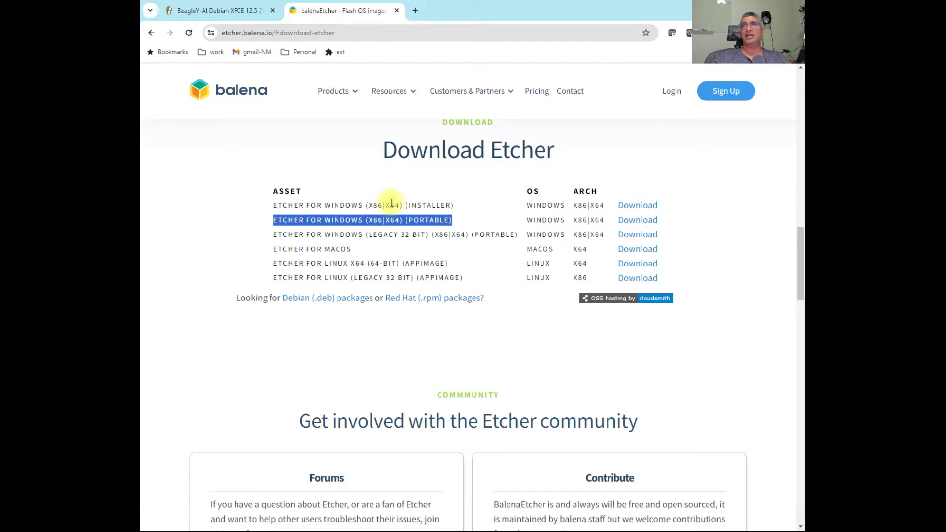
pyautogui.scroll(15, 391, 201)
pyautogui.scroll(1, 389, 183)
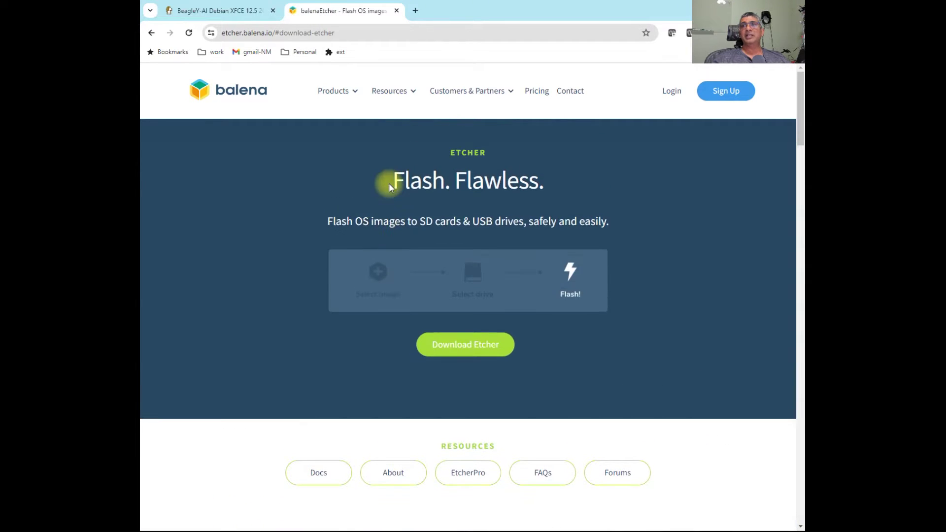
pyautogui.doubleClick(245, 34)
pyautogui.moveTo(333, 91)
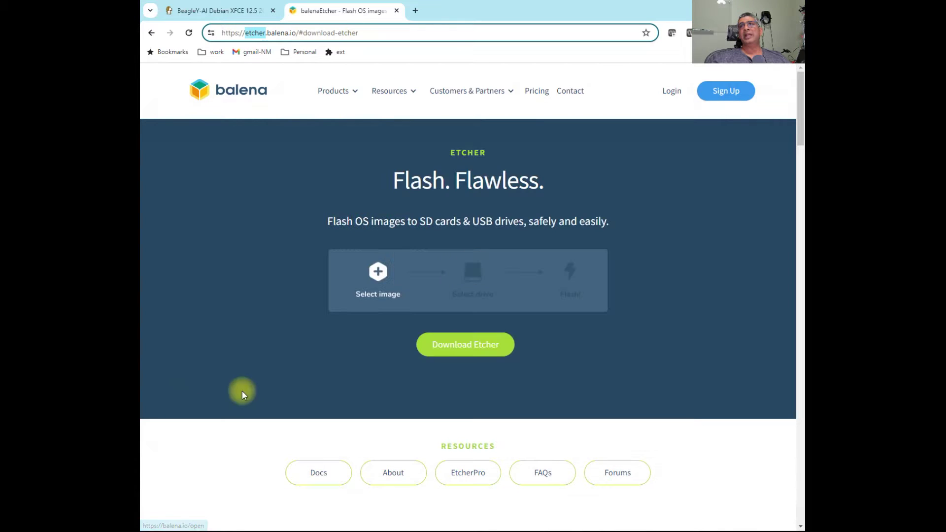
pyautogui.click(438, 352)
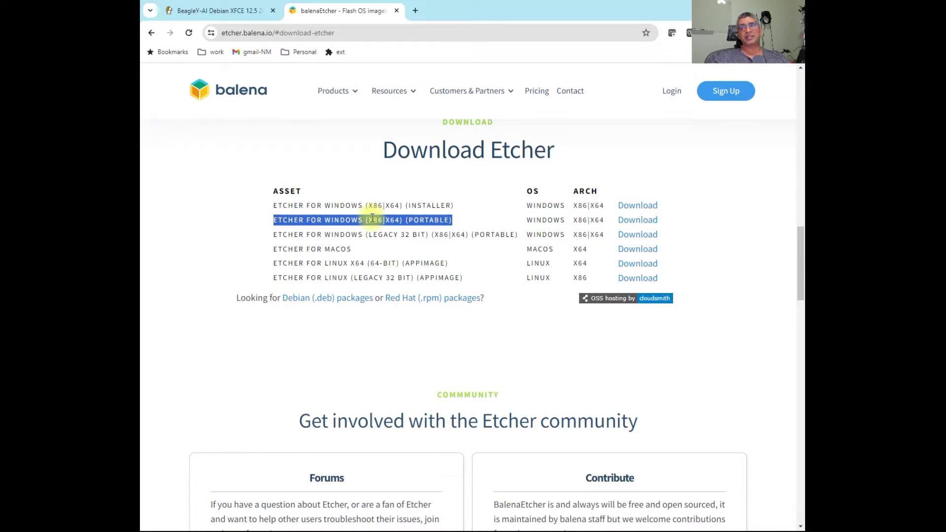
pyautogui.hotkey('alt', 'Tab')
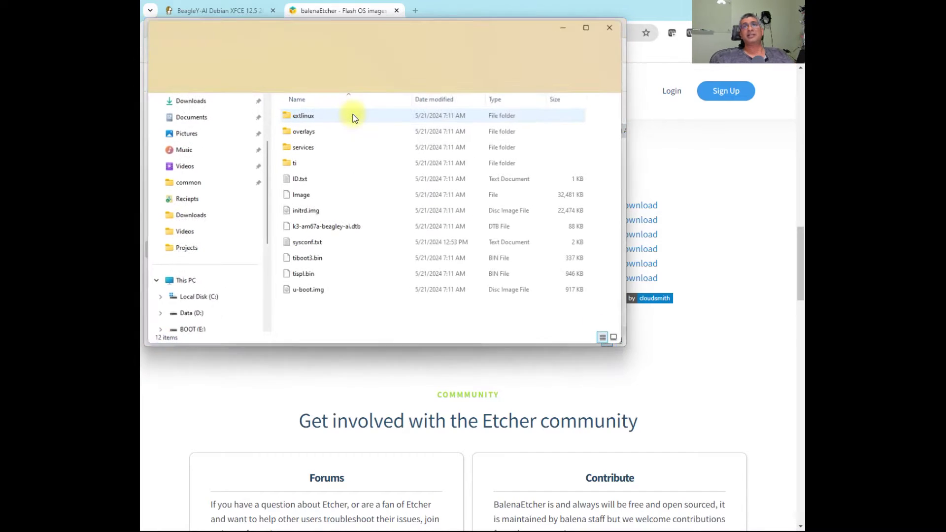
# Launch balenaEtcher-Portable-1.18.11.exe from the D:\Downloads\y folder.
pyautogui.click(357, 246)
pyautogui.hotkey('alt', 'Tab')
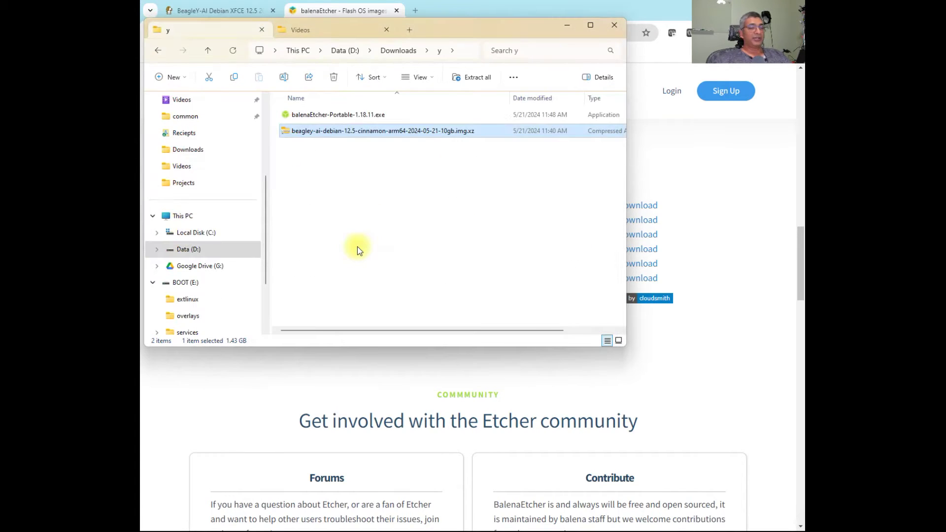
pyautogui.hotkey('alt', 'Tab')
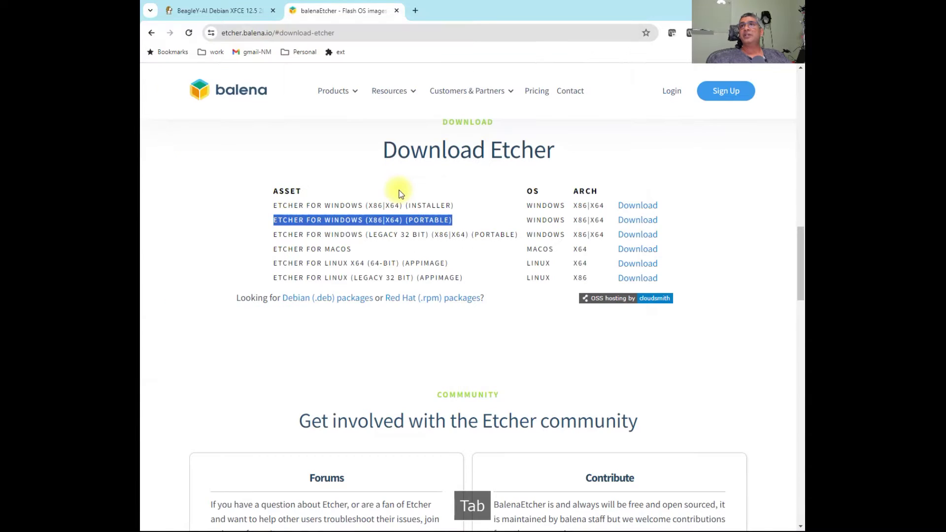
pyautogui.hotkey('alt', 'Tab')
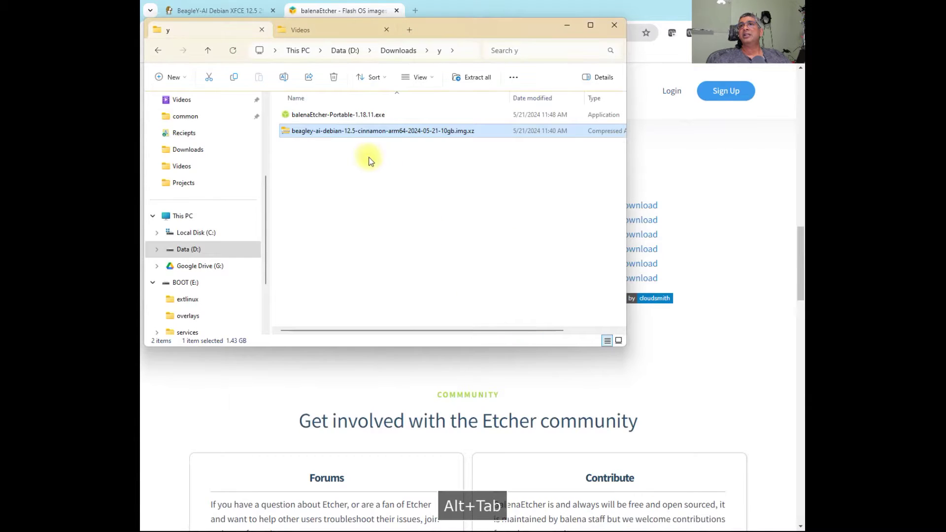
pyautogui.doubleClick(329, 116)
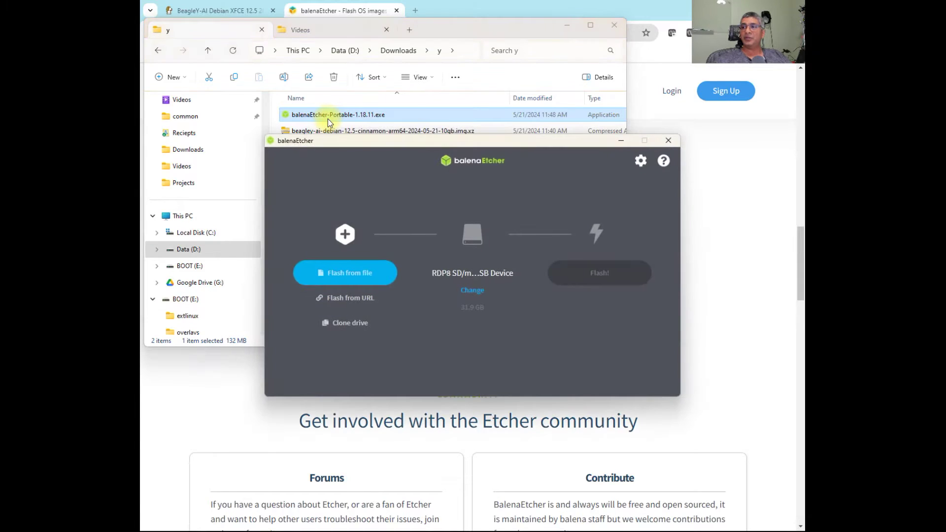
# Flash the beagley-ai Debian 12.5 Cinnamon image onto the RDP8 SD/microSD USB Device.
pyautogui.click(370, 275)
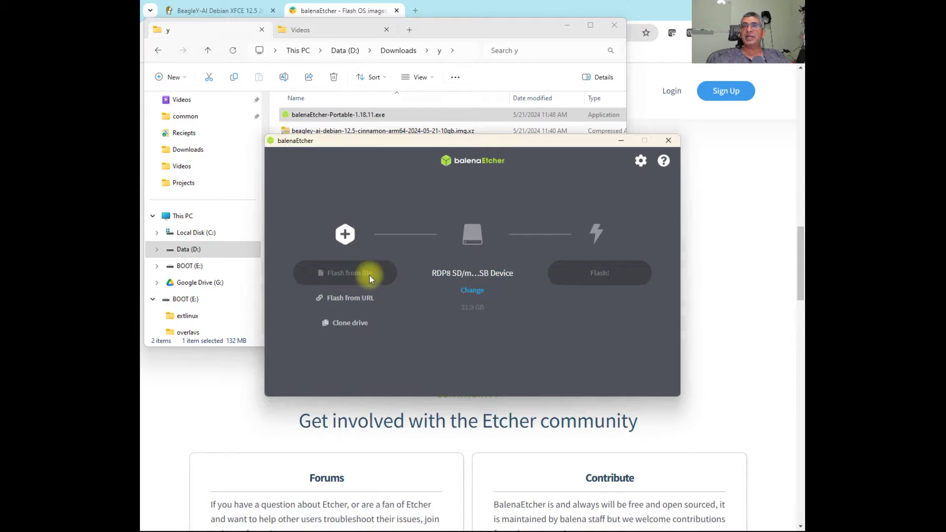
pyautogui.doubleClick(410, 225)
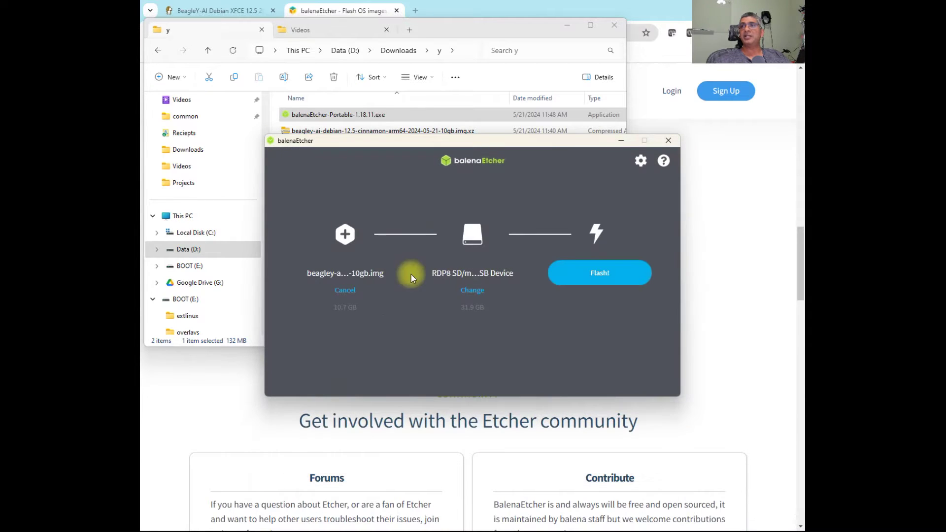
pyautogui.click(472, 289)
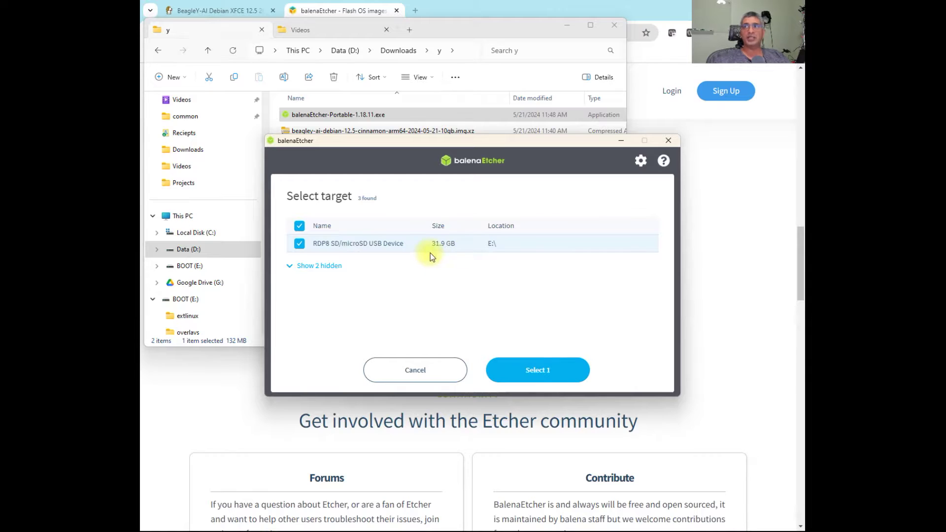
pyautogui.click(538, 373)
pyautogui.click(592, 282)
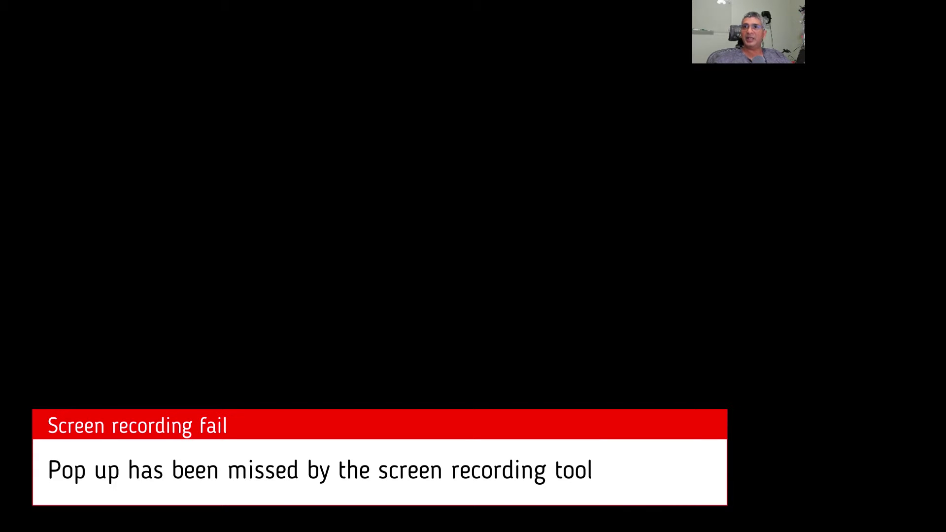
# Approve the Windows permission prompt so Etcher can write to the card.
pyautogui.click(416, 338)
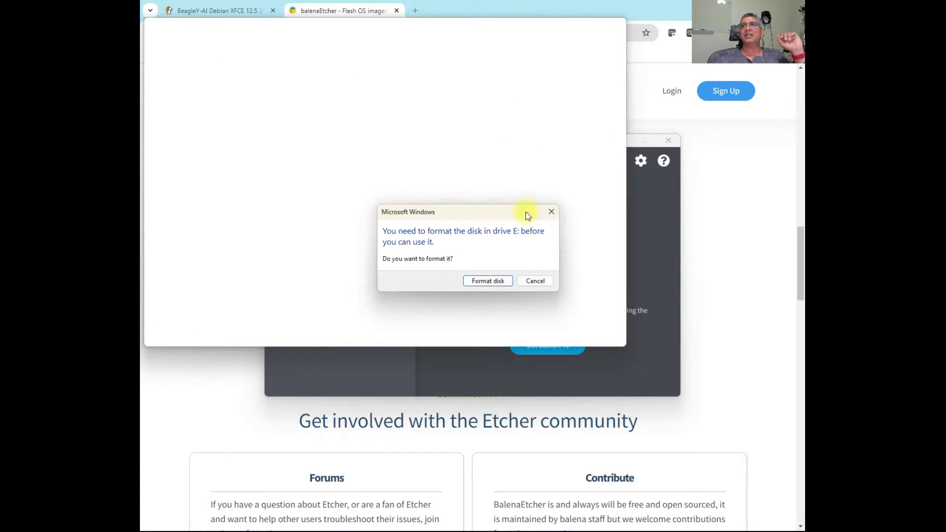
# Decline formatting drive E:, let the flash complete with 1 successful target, and close Etcher.
pyautogui.click(536, 281)
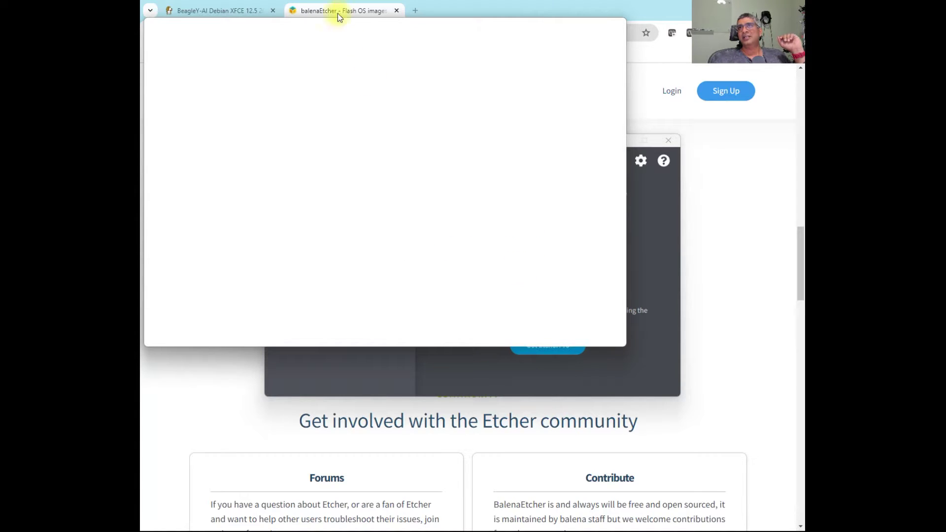
pyautogui.click(433, 367)
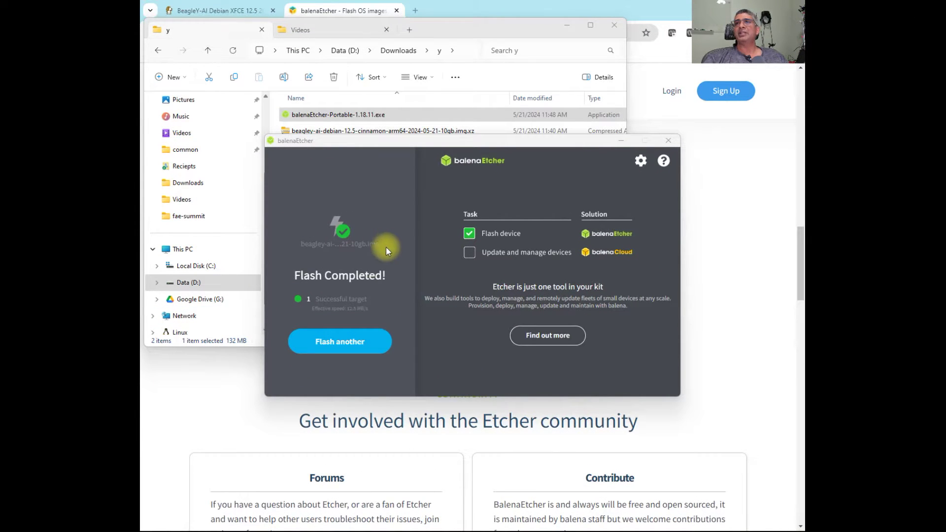
pyautogui.click(670, 142)
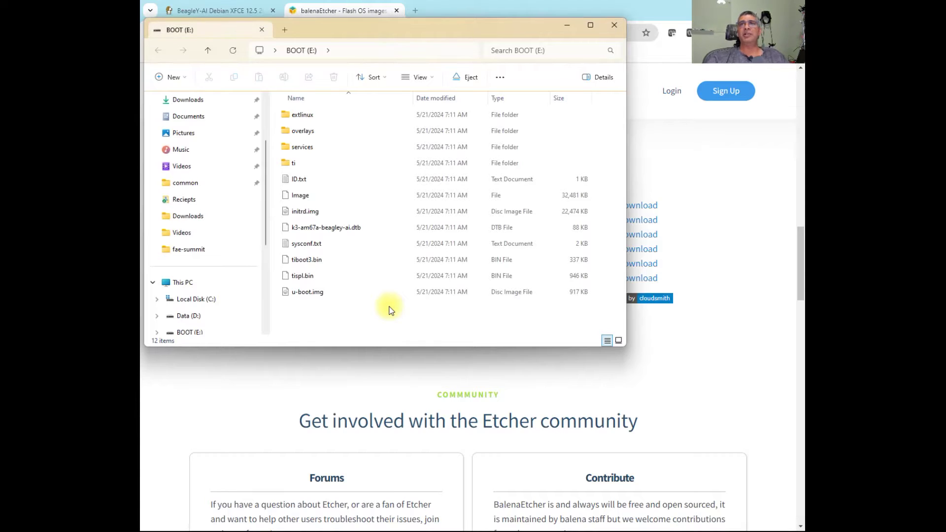
# Close the BOOT (E:) window and switch to the Chrome browser.
pyautogui.hotkey('alt', 'F4')
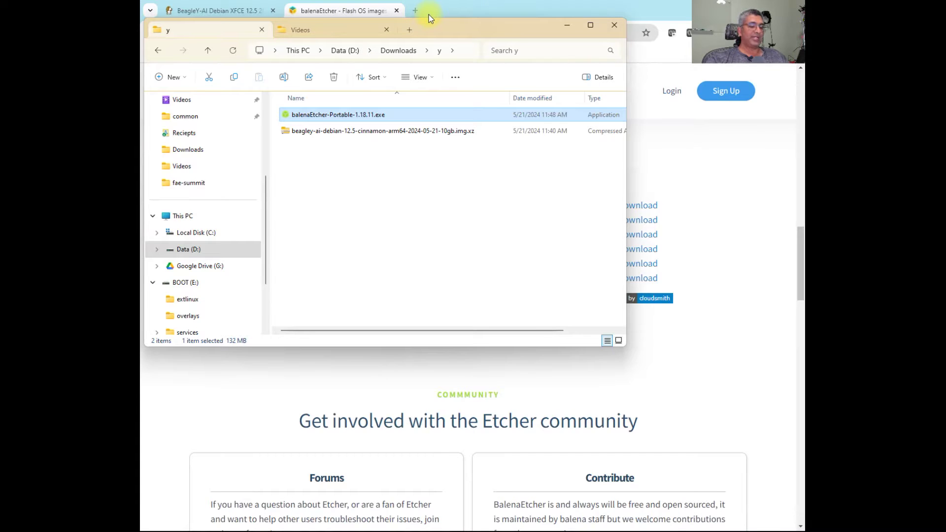
pyautogui.hotkey('alt', 'Tab')
pyautogui.hotkey('alt', 'Tab')
pyautogui.hotkey('alt', 'Tab')
pyautogui.hotkey('alt', 'Tab')
pyautogui.hotkey('alt', 'Tab')
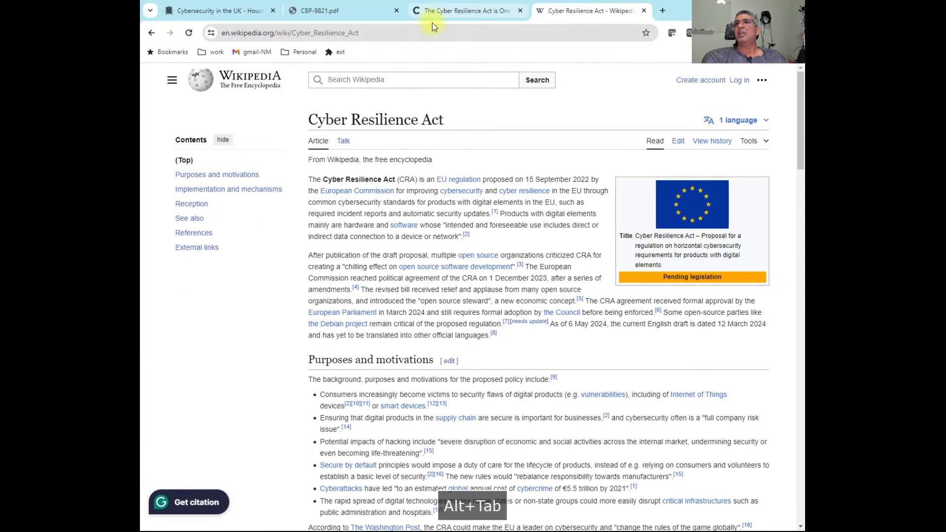
# Glance at the House of Commons and Covington tabs, then open the CBP-9821.pdf briefing.
pyautogui.click(180, 11)
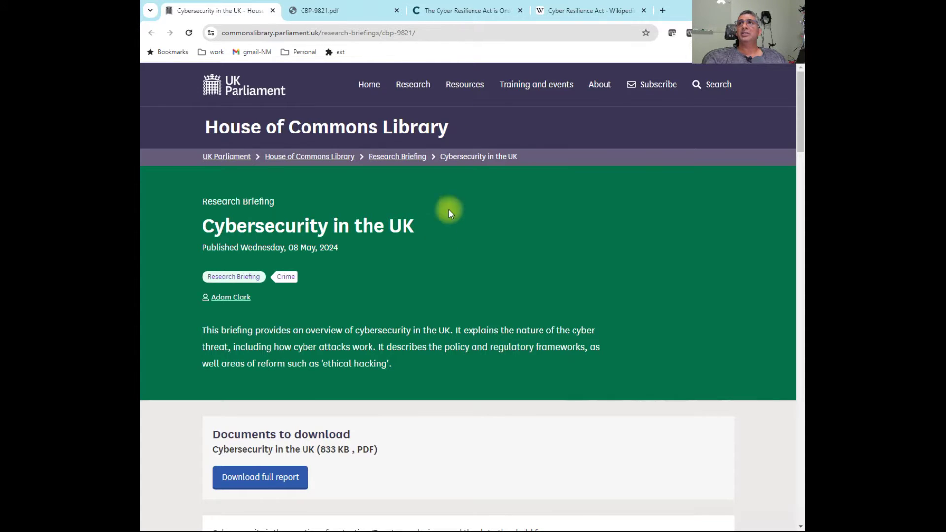
pyautogui.click(450, 10)
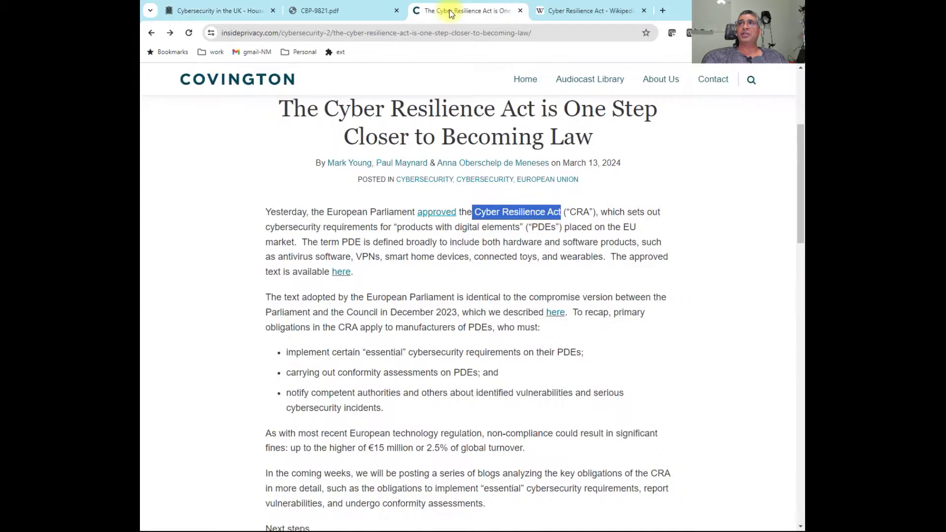
pyautogui.click(239, 15)
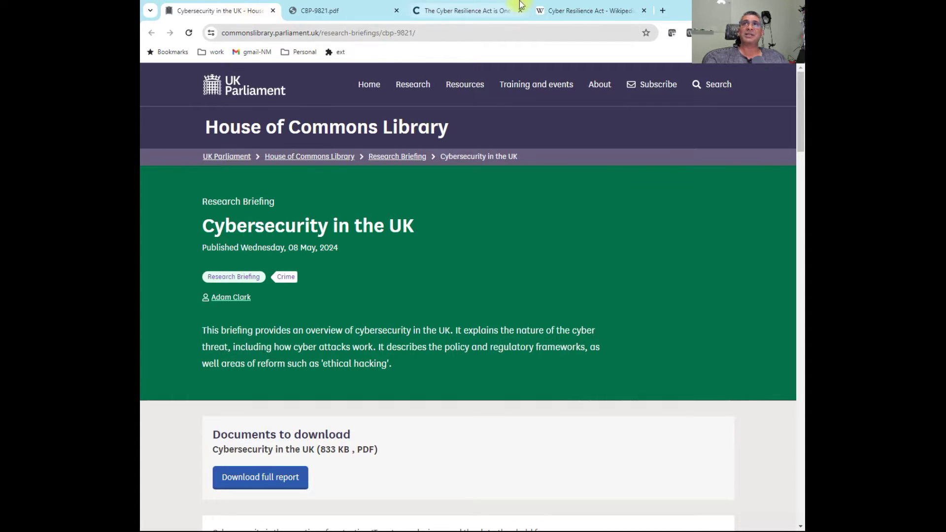
pyautogui.click(344, 12)
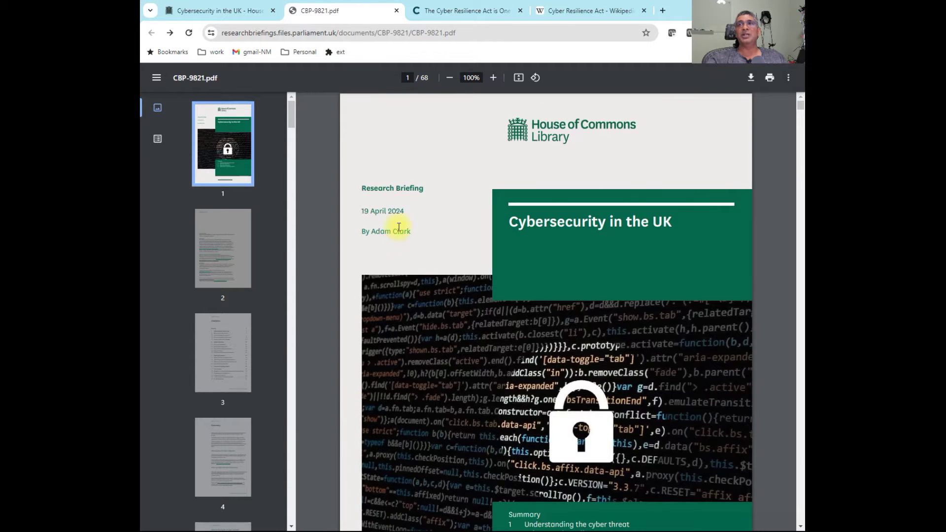
pyautogui.click(485, 18)
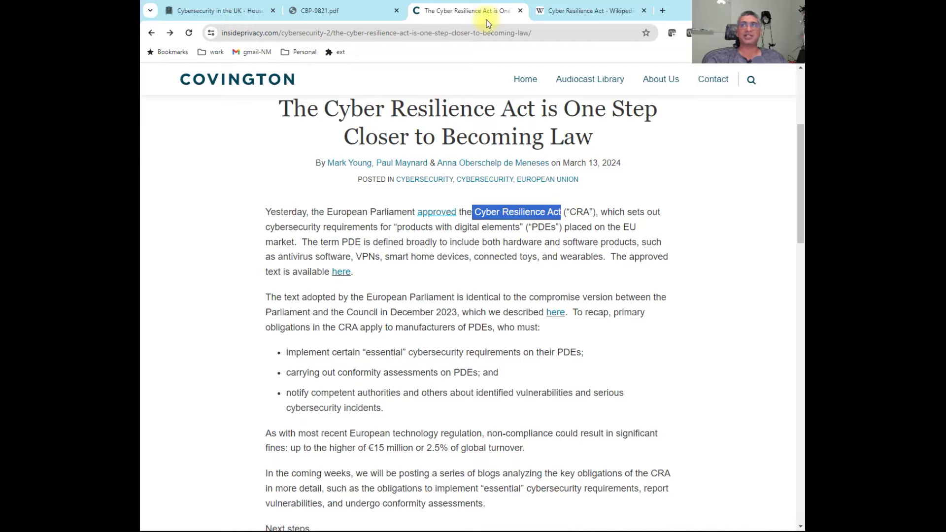
pyautogui.click(586, 11)
pyautogui.click(348, 11)
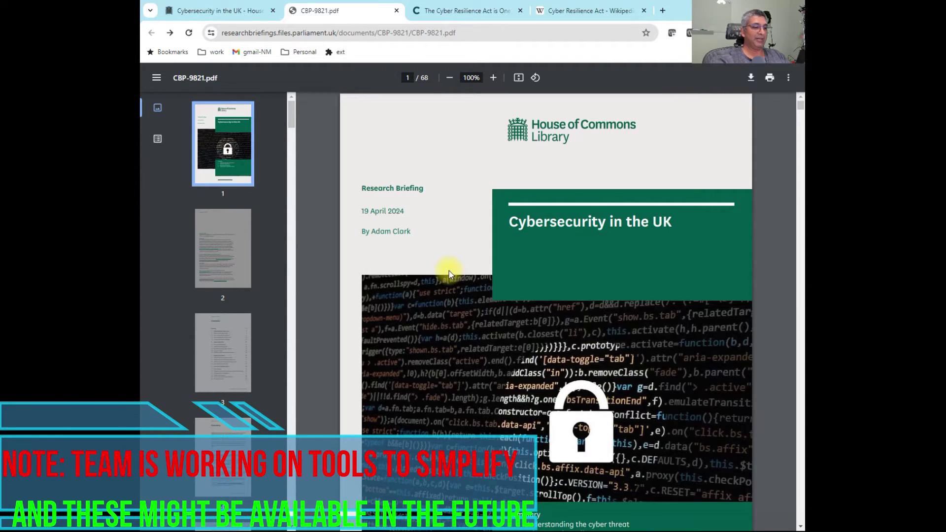
pyautogui.hotkey('ctrl', 'f')
# Search the briefing PDF for 'default', correcting the misspelled search term.
pyautogui.write('defaault')
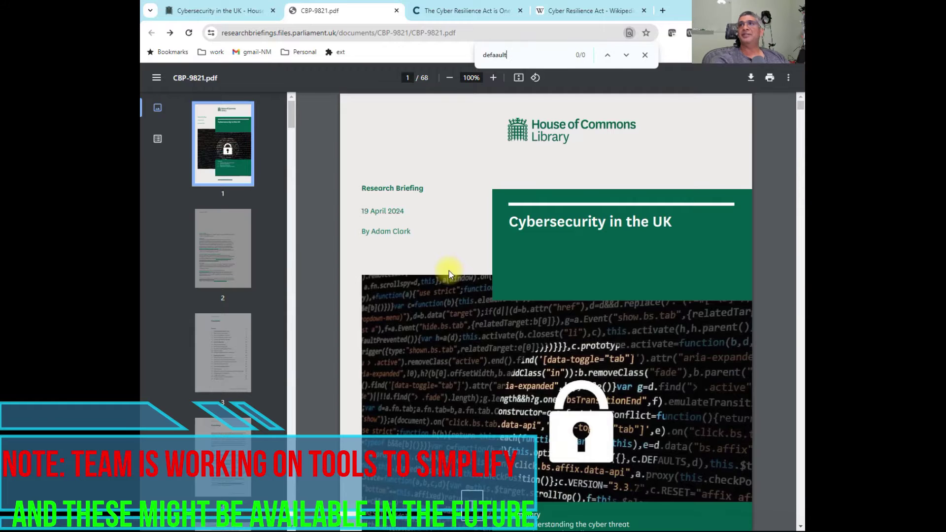
pyautogui.press('Left')
pyautogui.press('Left')
pyautogui.press('Left')
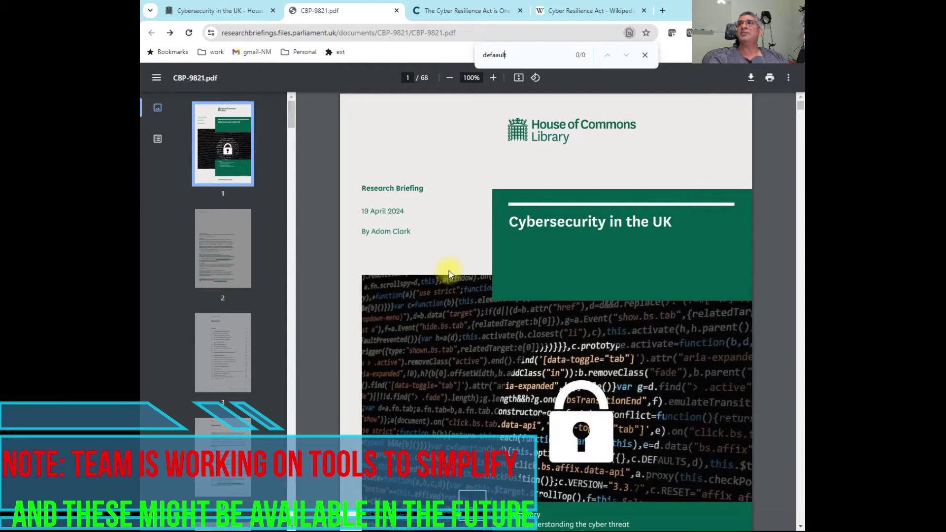
pyautogui.press('BackSpace')
pyautogui.press('Return')
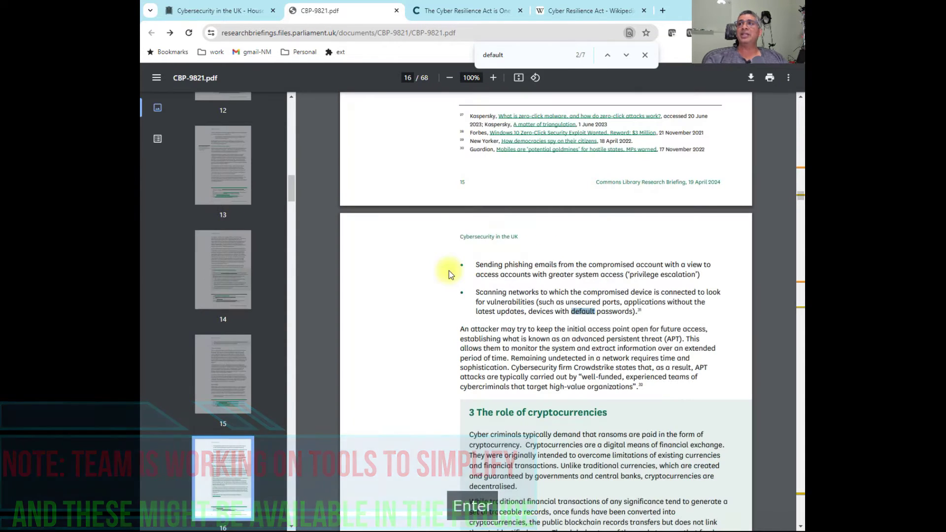
# Step through all seven 'default' matches, then go back to File Explorer.
pyautogui.click(623, 58)
pyautogui.click(623, 58)
pyautogui.click(624, 57)
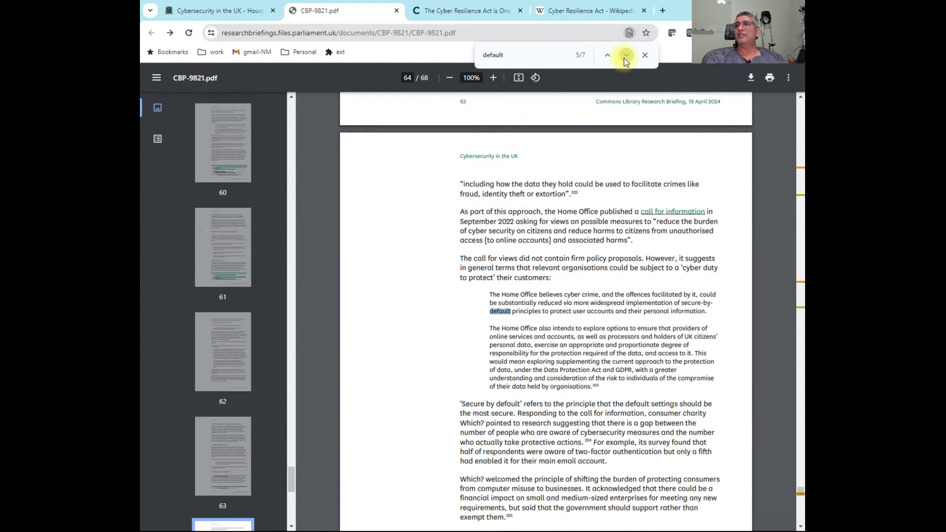
pyautogui.click(609, 58)
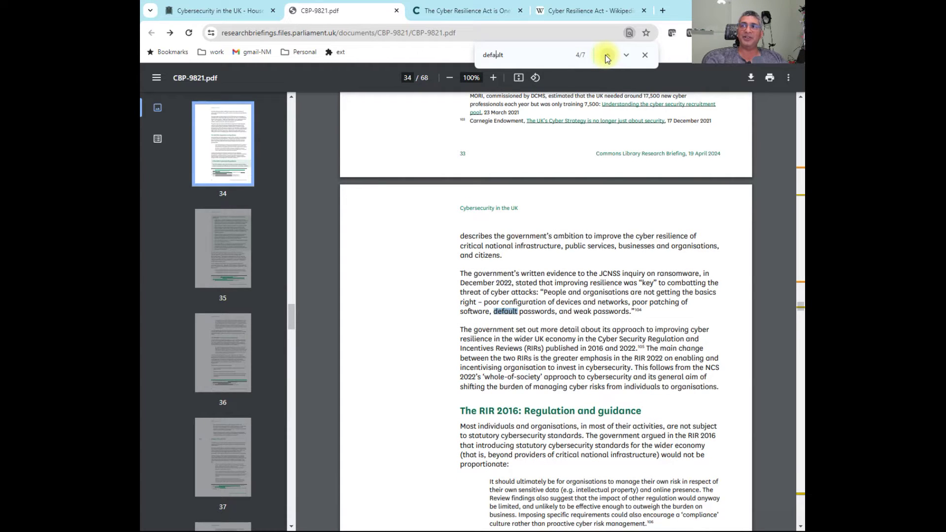
pyautogui.click(627, 58)
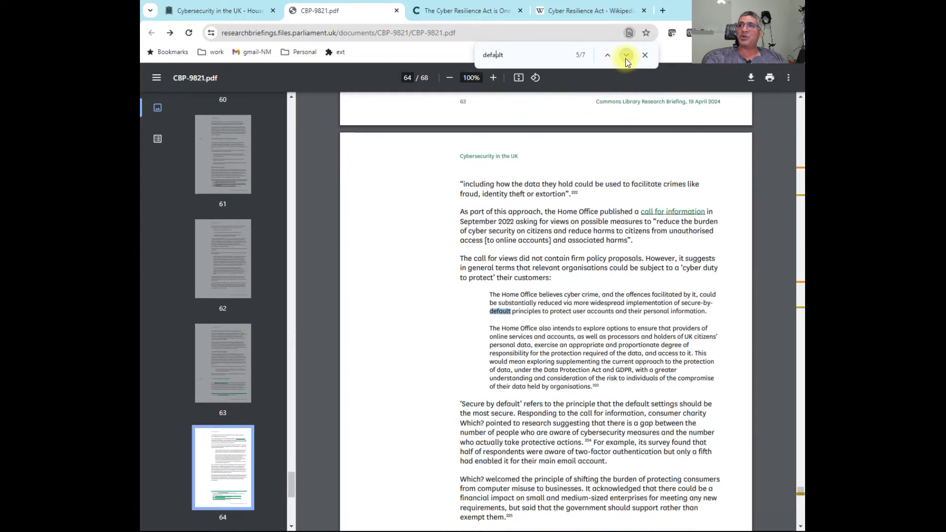
pyautogui.click(626, 58)
pyautogui.click(626, 57)
pyautogui.click(626, 57)
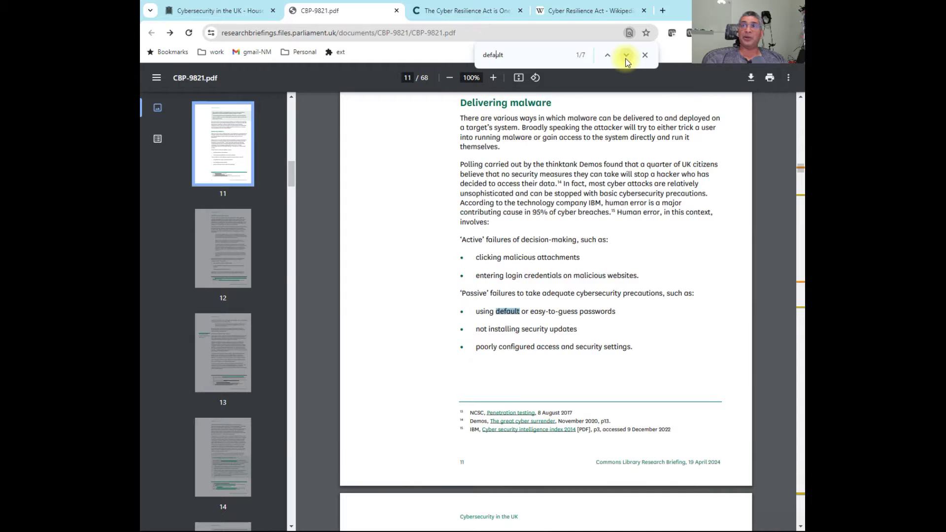
pyautogui.hotkey('alt', 'Tab')
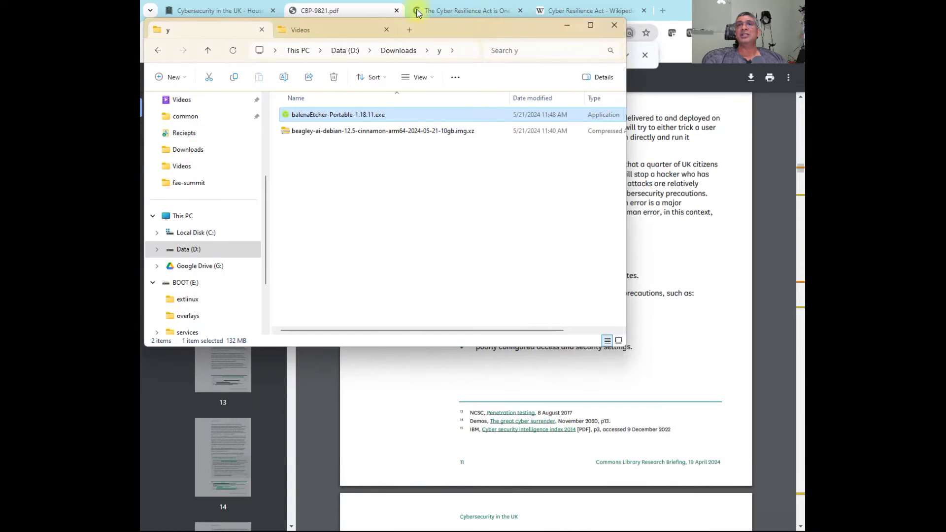
# Open sysconf.txt from the BOOT (E:) drive in Notepad.
pyautogui.click(205, 283)
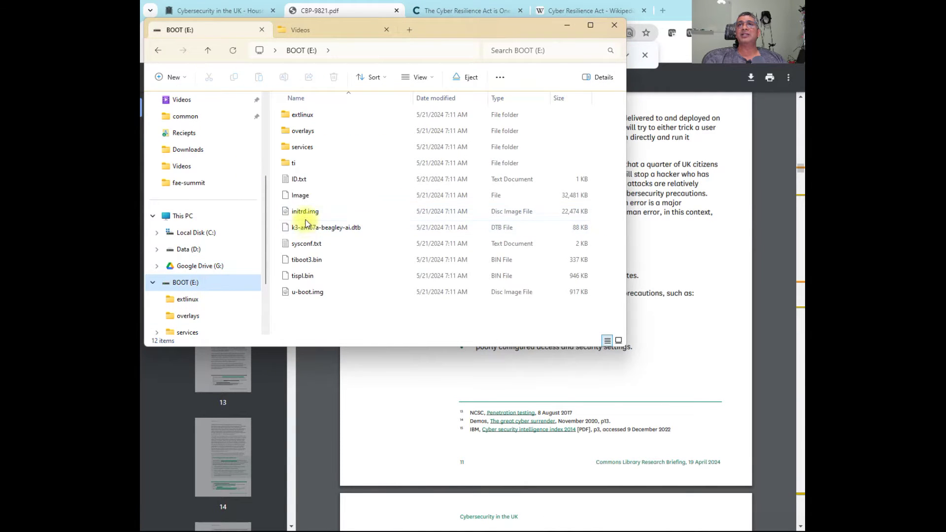
pyautogui.click(319, 247)
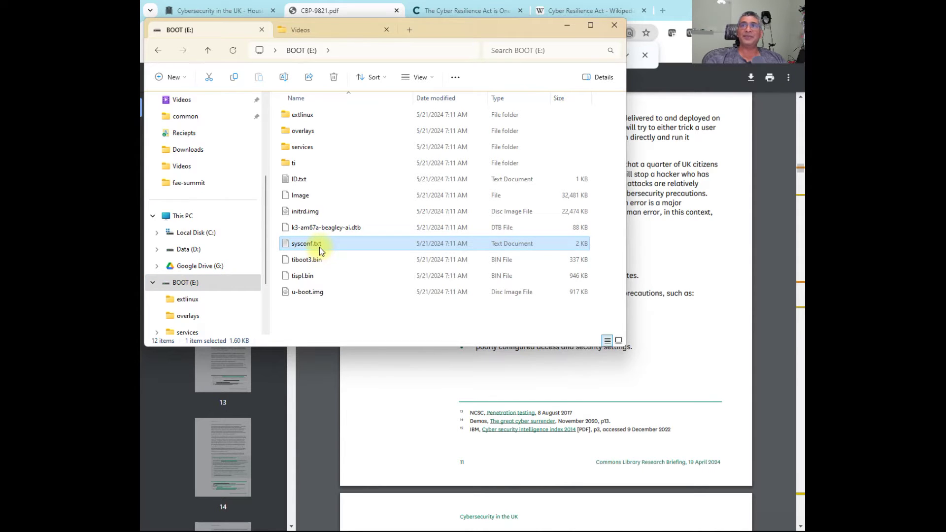
pyautogui.doubleClick(319, 247)
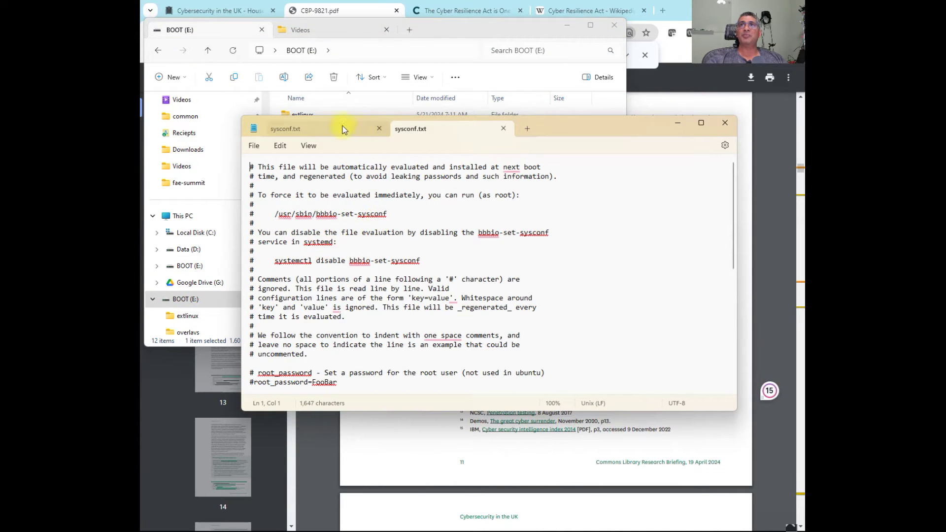
# Close the duplicate sysconf.txt tab and maximize Notepad.
pyautogui.middleClick(274, 131)
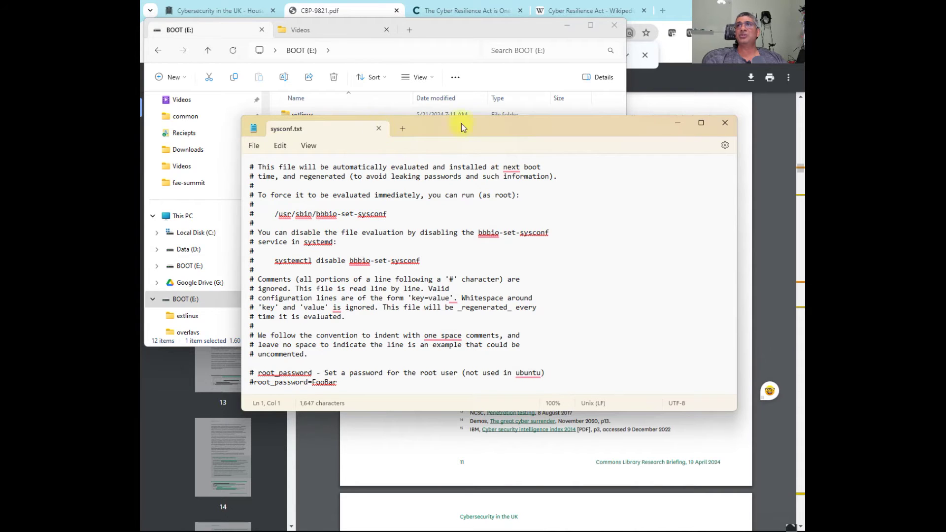
pyautogui.doubleClick(481, 126)
pyautogui.scroll(-1, 414, 295)
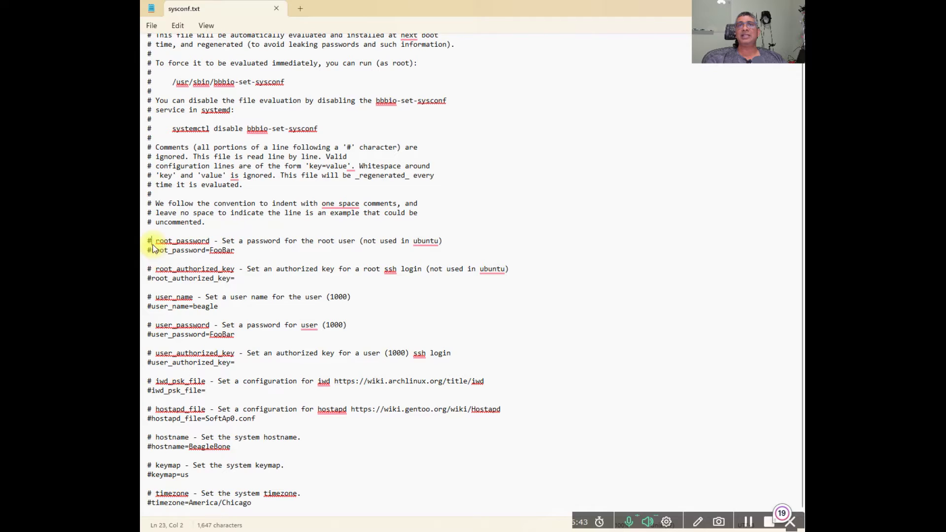
# Select the user_name and user_password lines and uncomment the user_name setting.
pyautogui.moveTo(148, 241); pyautogui.dragTo(289, 505)
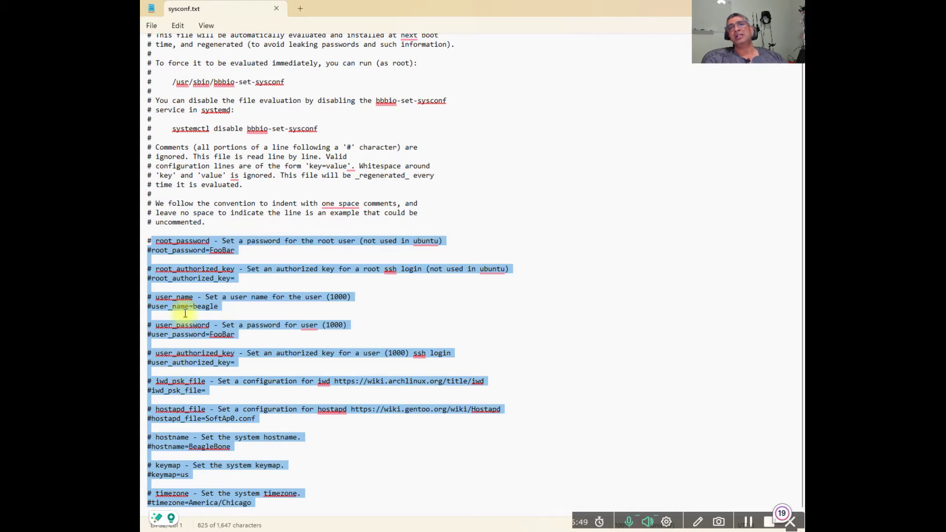
pyautogui.click(243, 343)
pyautogui.moveTo(241, 338); pyautogui.dragTo(142, 298)
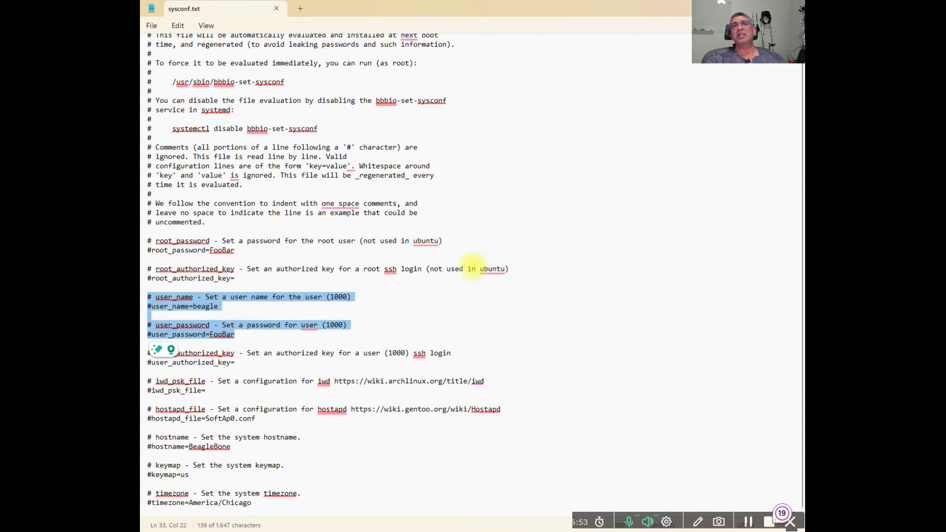
pyautogui.click(194, 306)
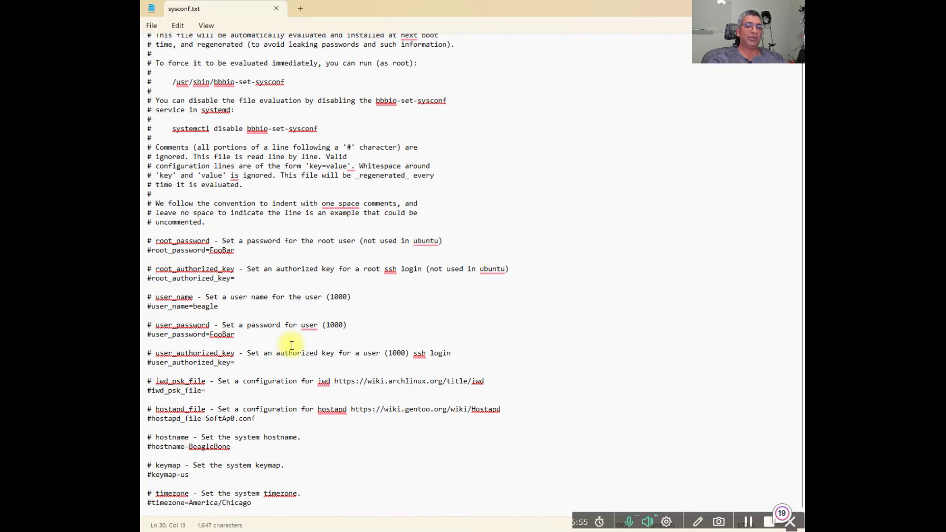
pyautogui.press('Home')
pyautogui.press('Delete')
# Uncomment user_name in sysconf.txt and replace the default 'beagle' with a new user name.
pyautogui.press('End')
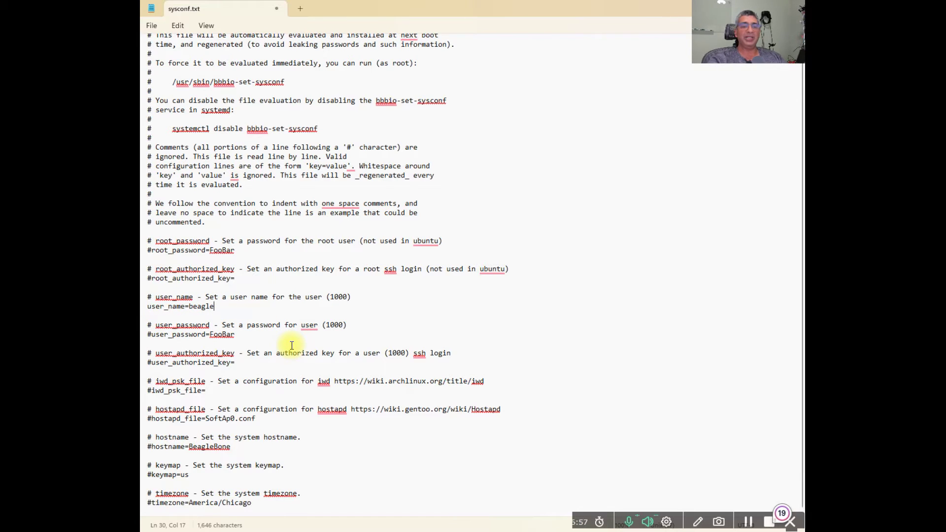
pyautogui.hotkey('ctrl', 'shift', 'Left')
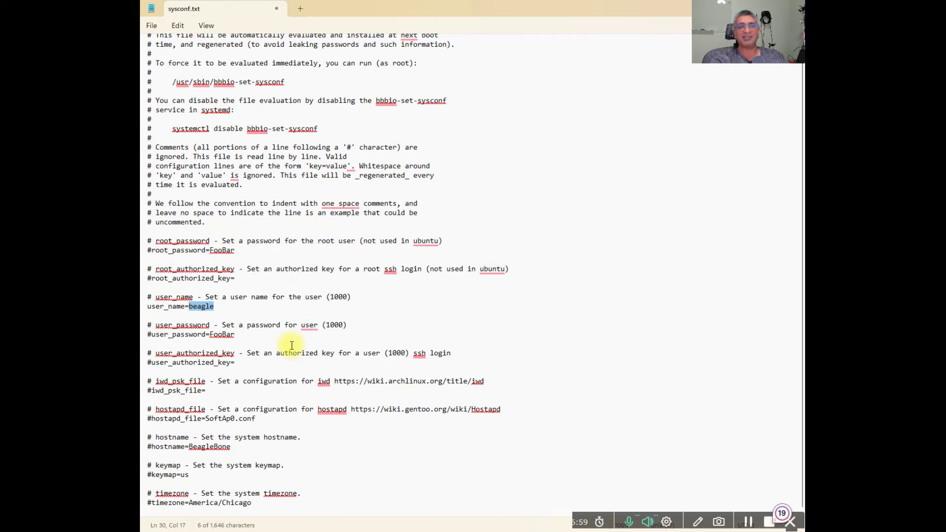
pyautogui.write('kong')
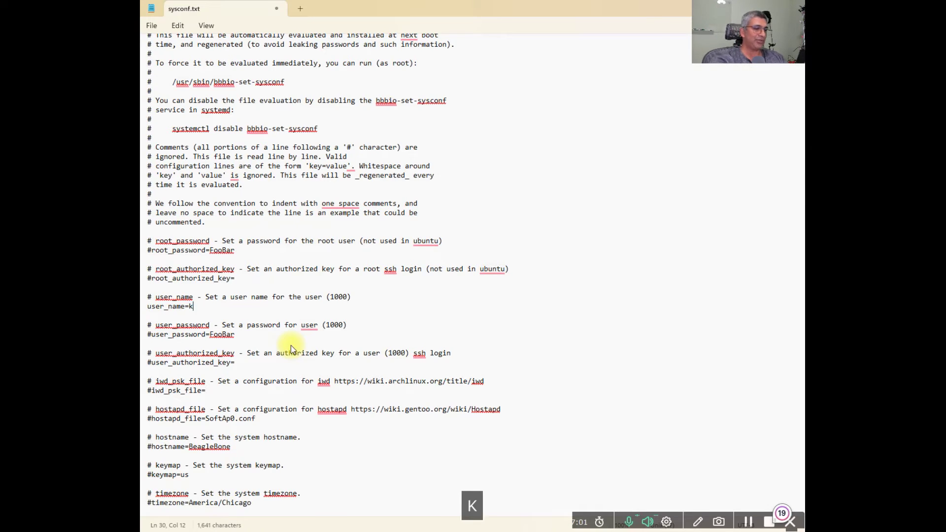
# Uncomment user_password and replace the placeholder with the new account password.
pyautogui.press('Down')
pyautogui.press('Down')
pyautogui.press('Down')
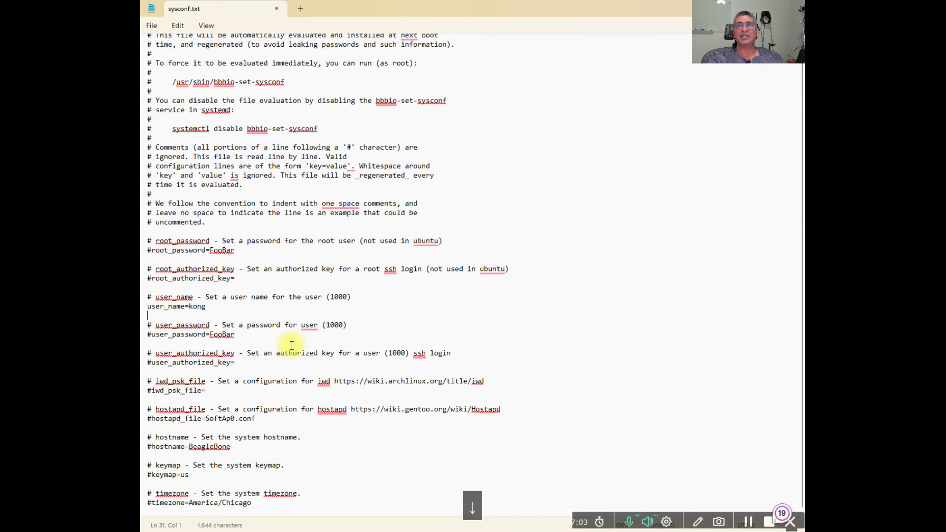
pyautogui.press('Home')
pyautogui.press('Delete')
pyautogui.press('End')
pyautogui.hotkey('ctrl', 'shift', 'Left')
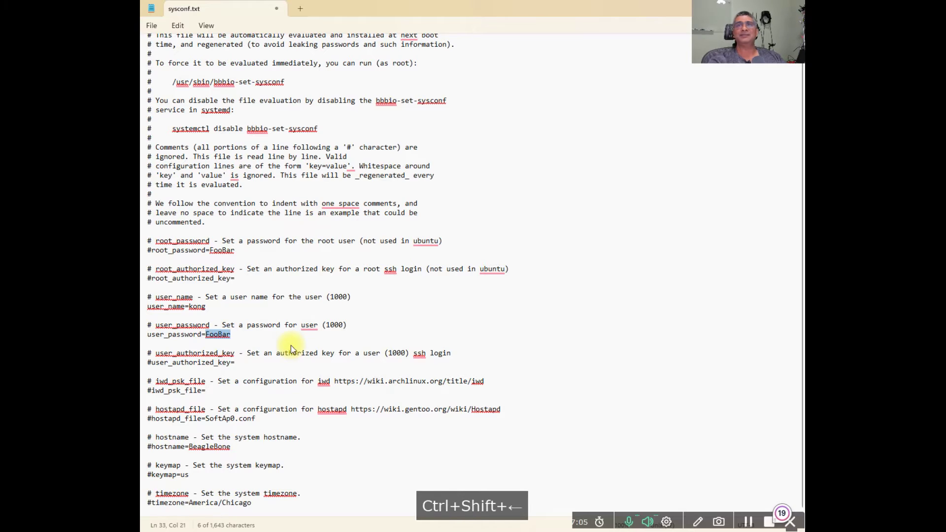
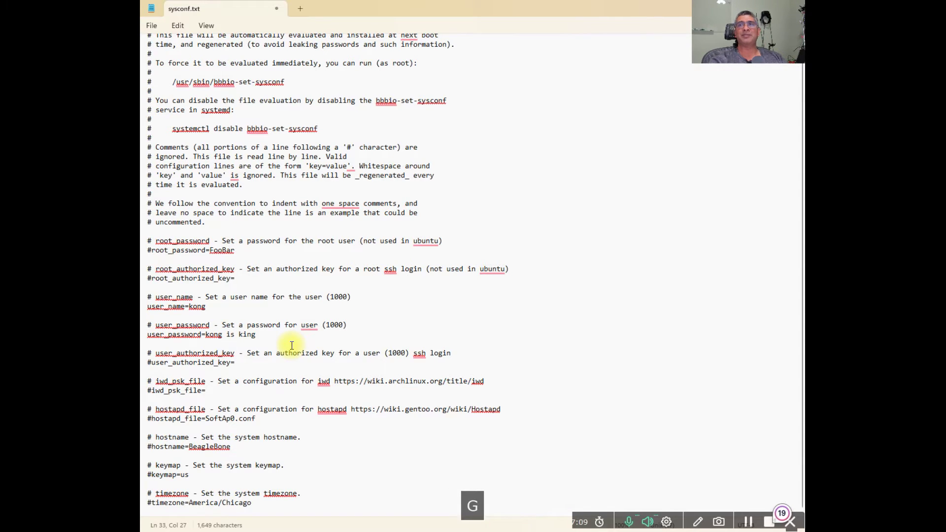
pyautogui.hotkey('ctrl', 'End')
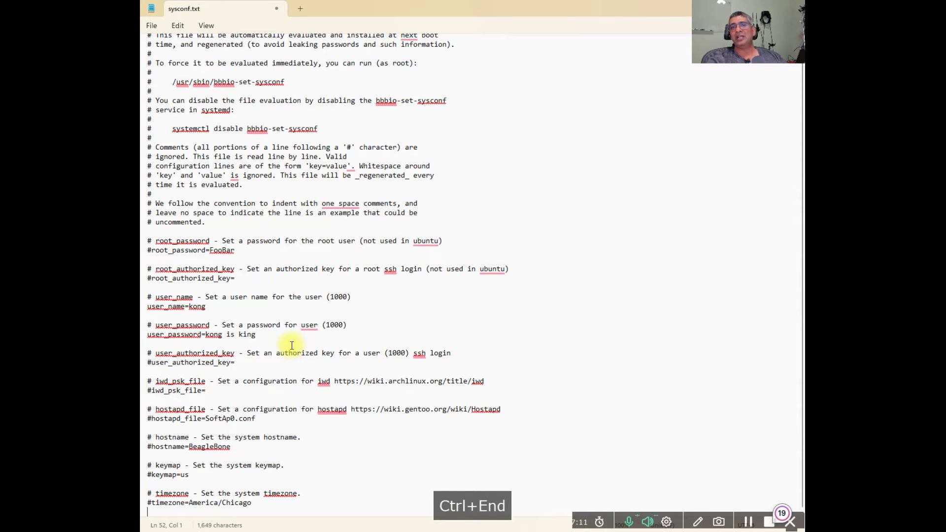
pyautogui.press('Up')
pyautogui.press('Up')
pyautogui.press('Up')
pyautogui.press('Up')
pyautogui.press('Up')
pyautogui.press('Up')
pyautogui.press('Up')
# Uncomment the hostname line and change BeagleBone to HonkyTonk.
pyautogui.press('Delete')
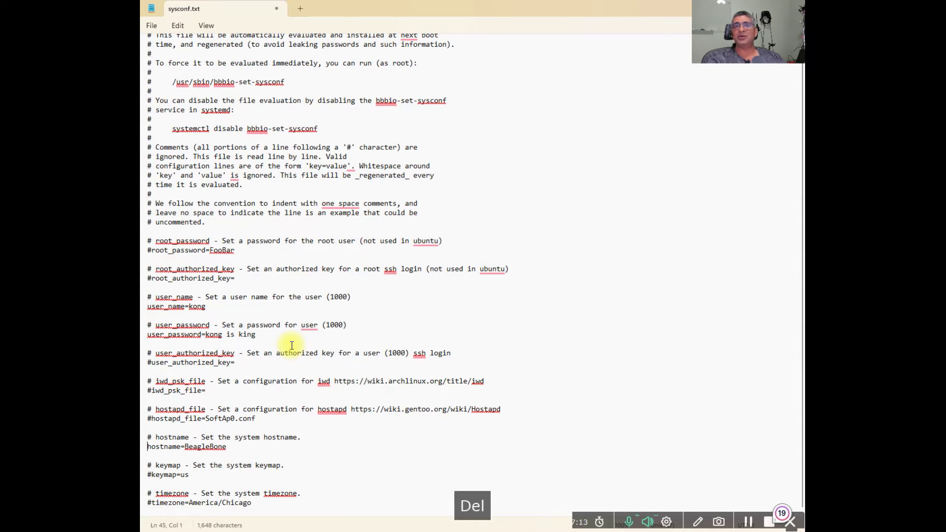
pyautogui.press('End')
pyautogui.hotkey('ctrl', 'shift', 'Left')
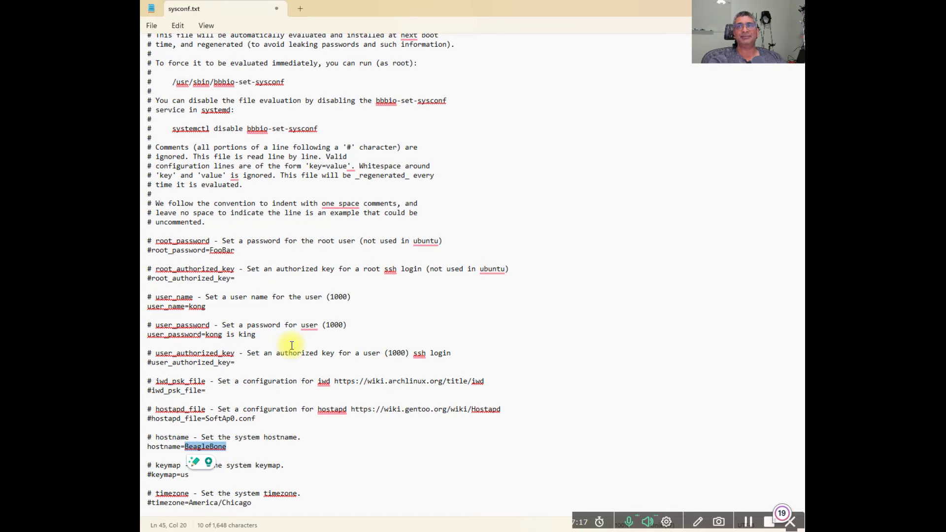
pyautogui.press('Delete')
pyautogui.write('Hon')
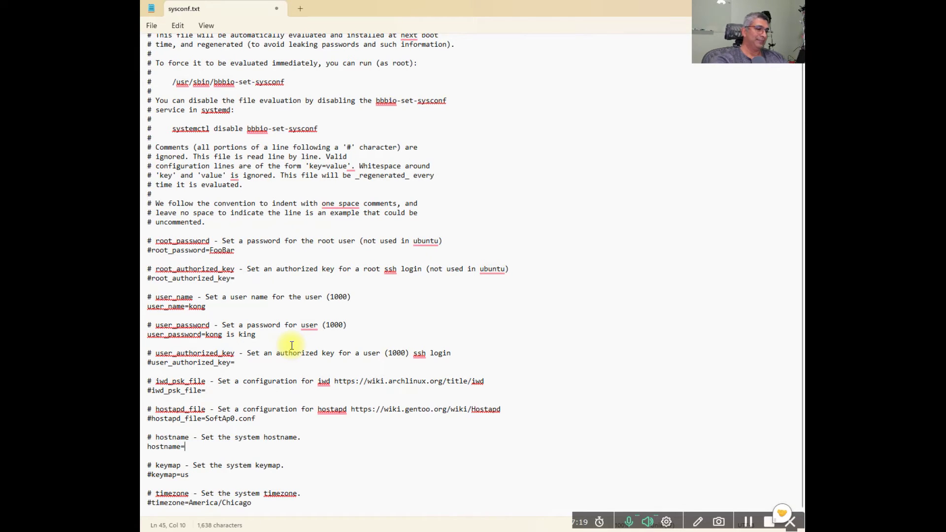
pyautogui.write('ky')
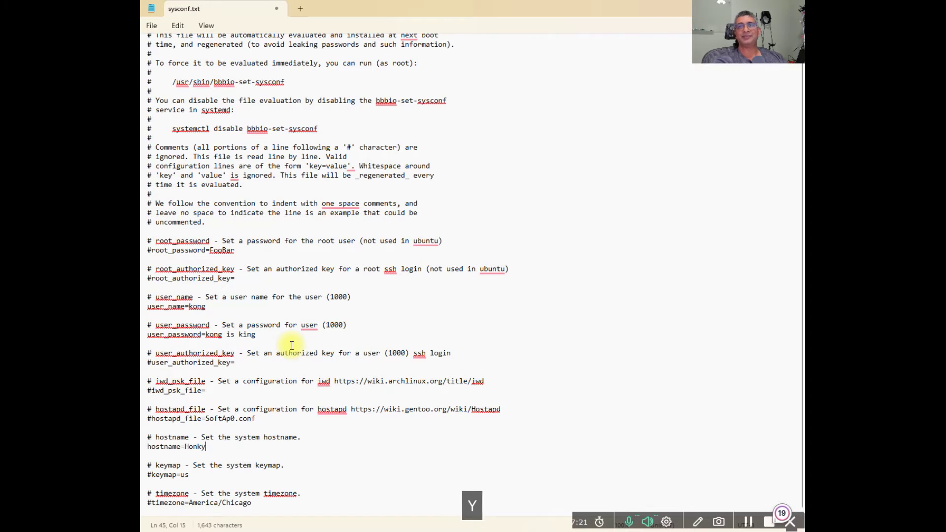
pyautogui.write('Tonk')
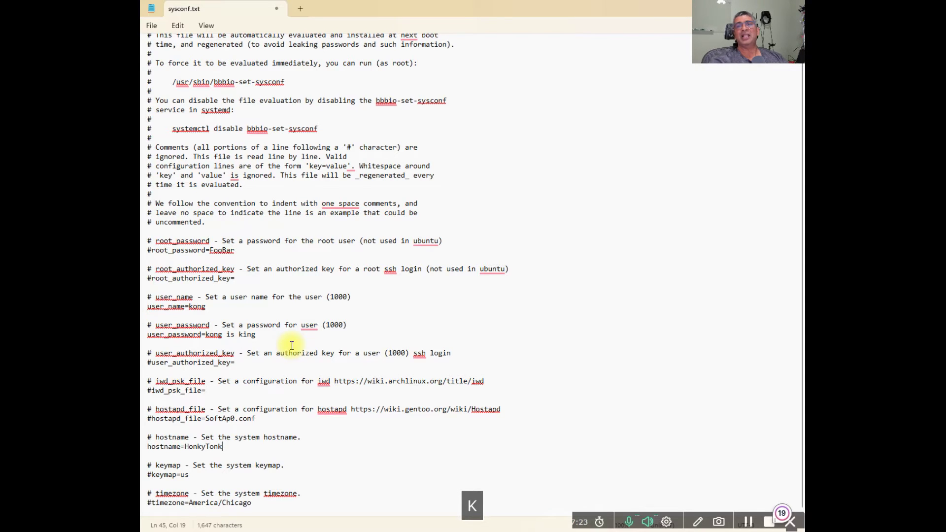
# Review the hostname, user name and password lines, then close sysconf.txt.
pyautogui.hotkey('ctrl', 'shift', 'Left')
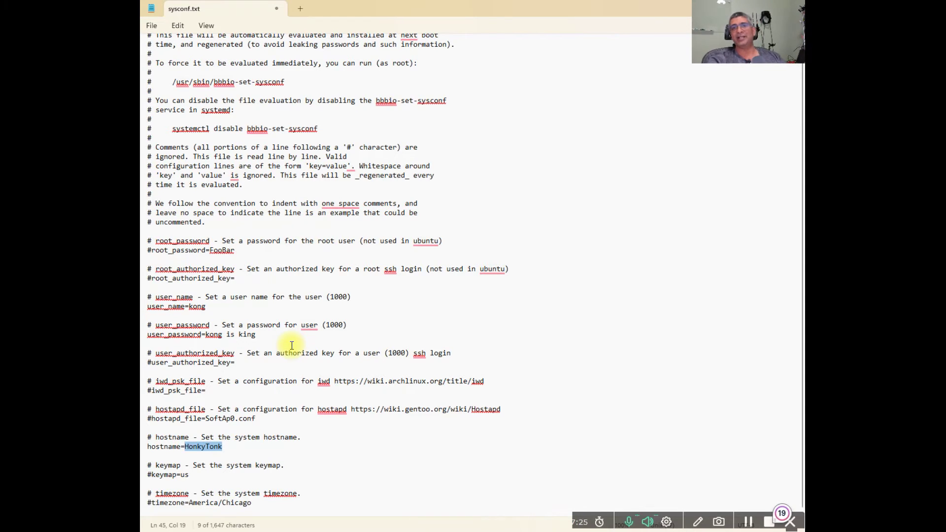
pyautogui.press('Home')
pyautogui.press('Up')
pyautogui.press('Up')
pyautogui.press('Up')
pyautogui.press('Up')
pyautogui.press('Up')
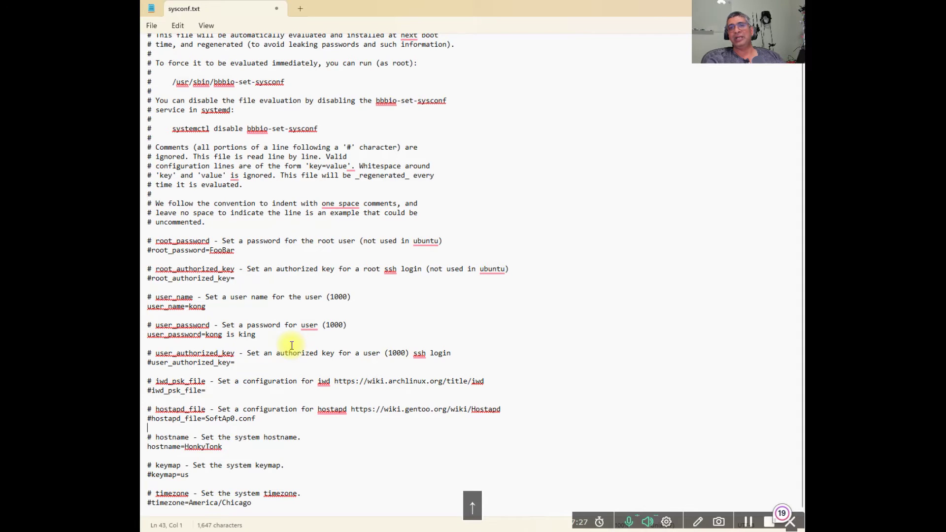
pyautogui.press('Up')
pyautogui.press('Up')
pyautogui.press('Up')
pyautogui.press('Up')
pyautogui.press('Up')
pyautogui.press('Up')
pyautogui.press('Up')
pyautogui.press('Up')
pyautogui.press('Up')
pyautogui.press('Up')
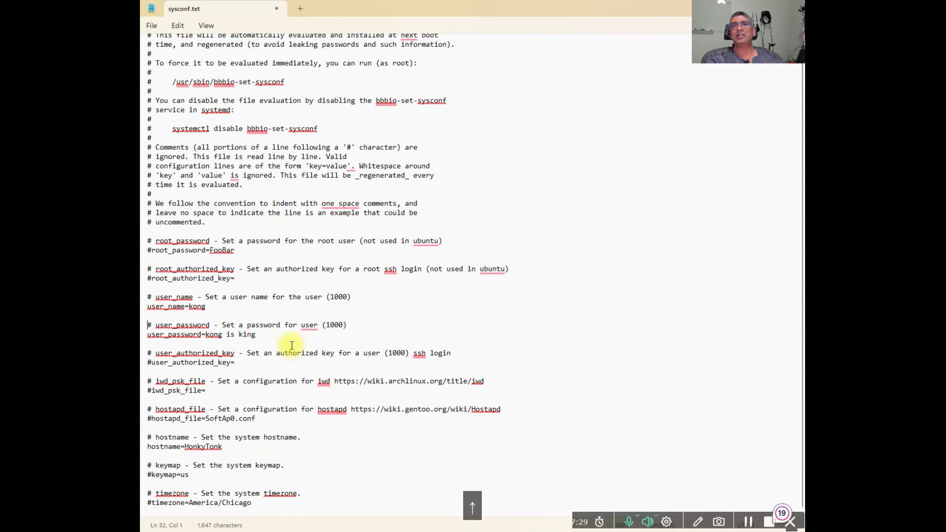
pyautogui.hotkey('shift', 'End')
pyautogui.press('Down')
pyautogui.press('Down')
pyautogui.press('Down')
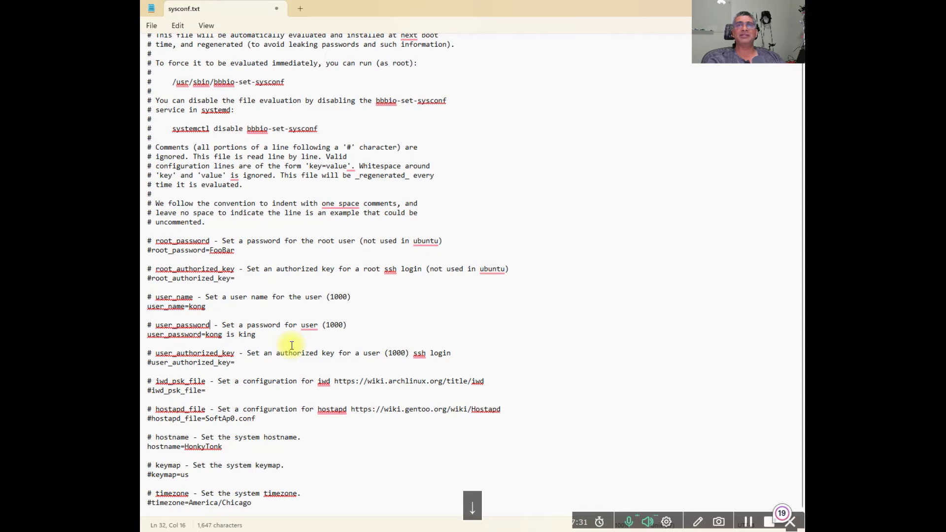
pyautogui.press('Right')
pyautogui.press('Up')
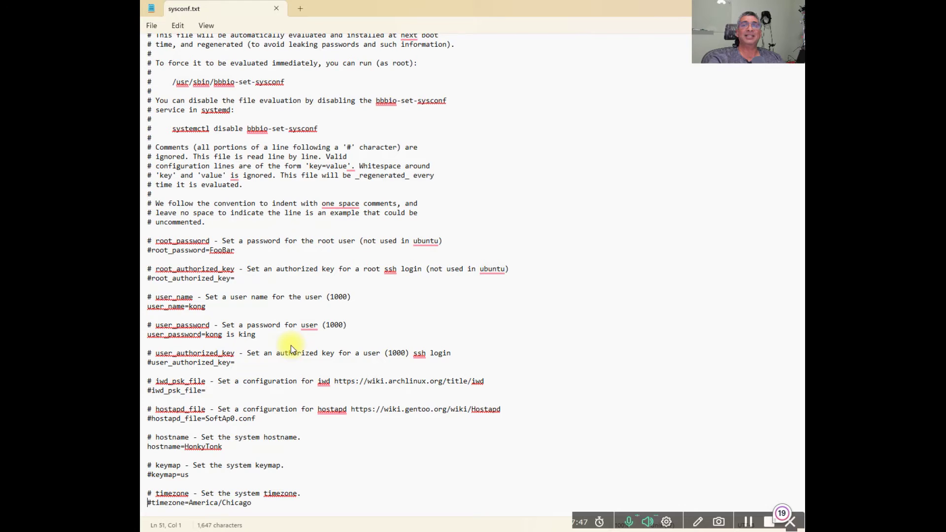
pyautogui.click(275, 9)
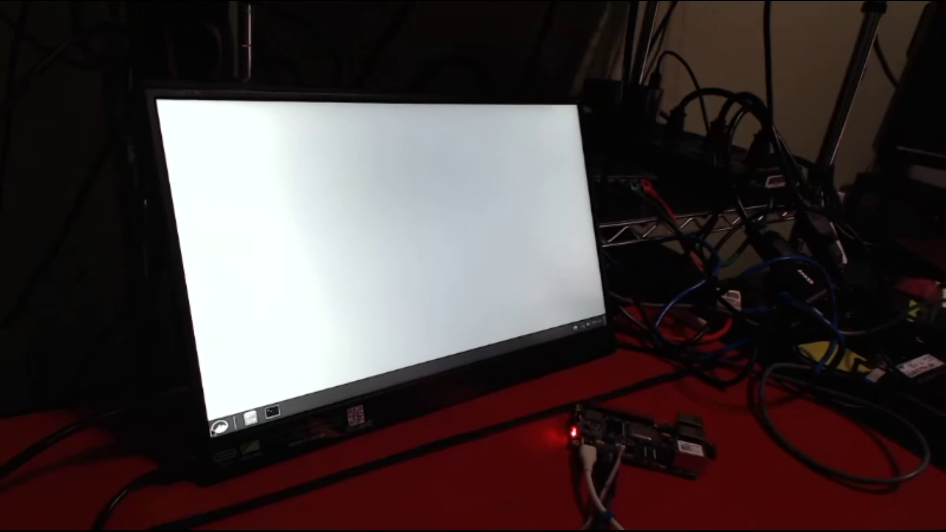
# Launch Terminal from the Cinnamon menu's Administration category and move its window lower.
pyautogui.click(218, 427)
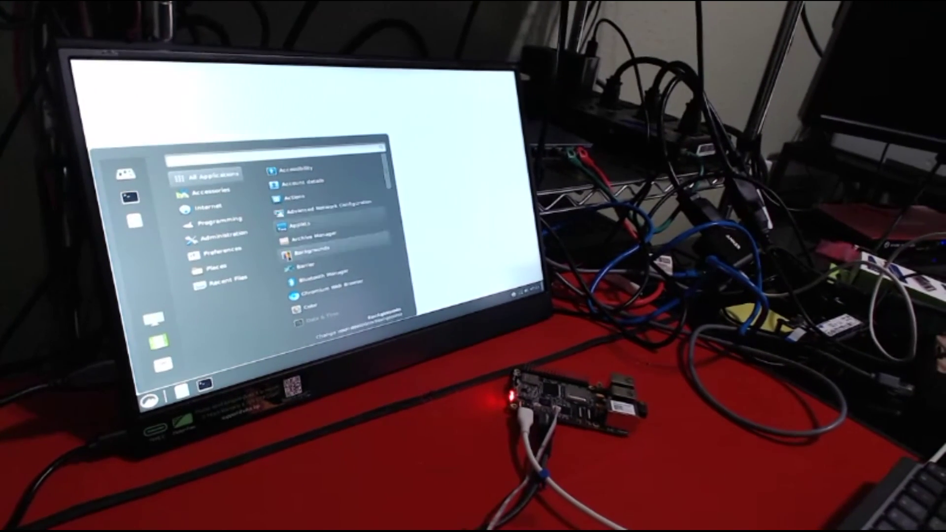
pyautogui.click(220, 236)
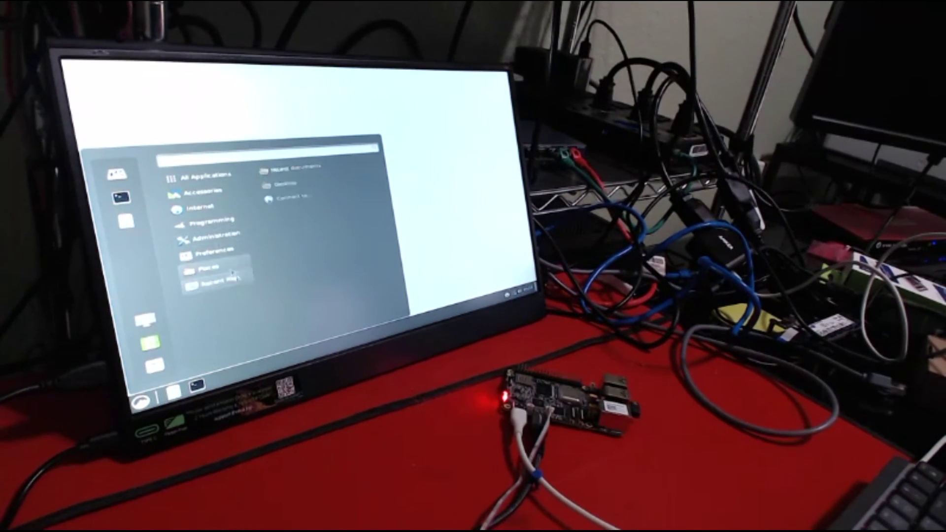
pyautogui.moveTo(163, 209)
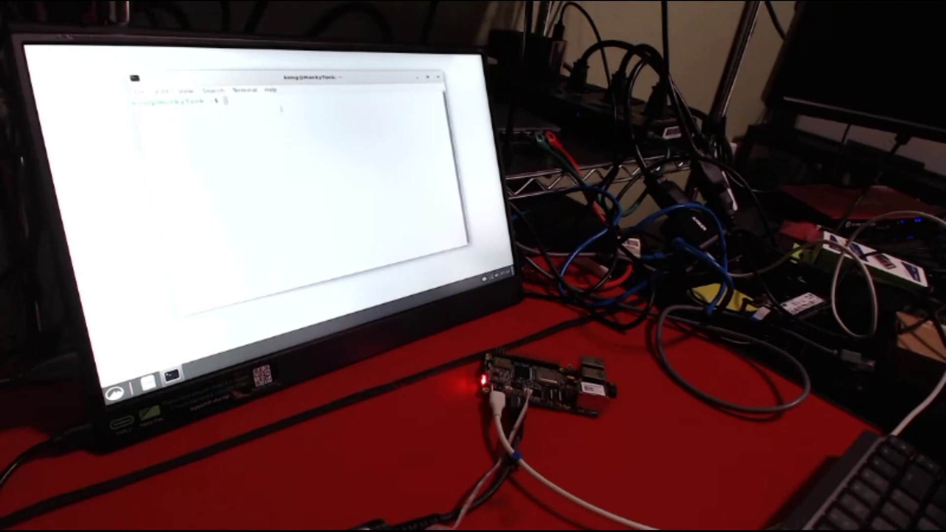
pyautogui.moveTo(292, 81); pyautogui.dragTo(282, 104)
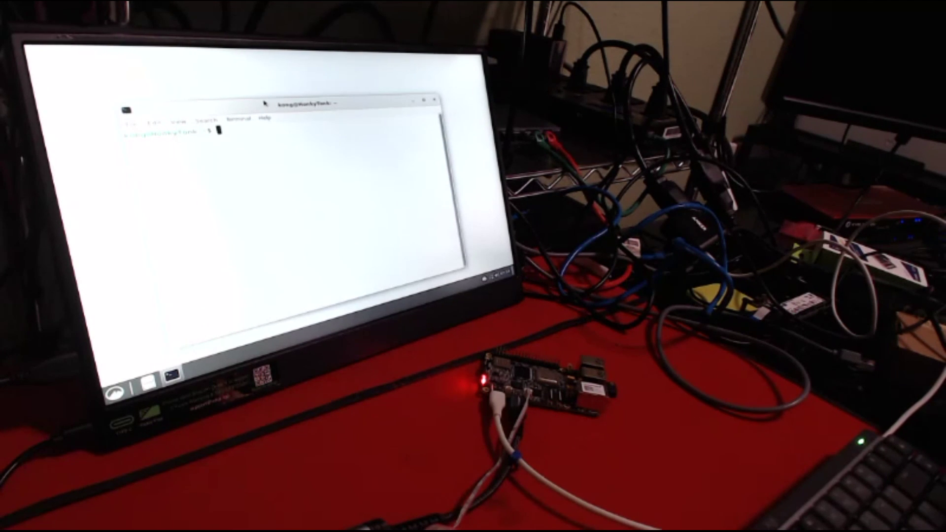
# Run ps -ef to list all processes, then launch htop.
pyautogui.write('ps ')
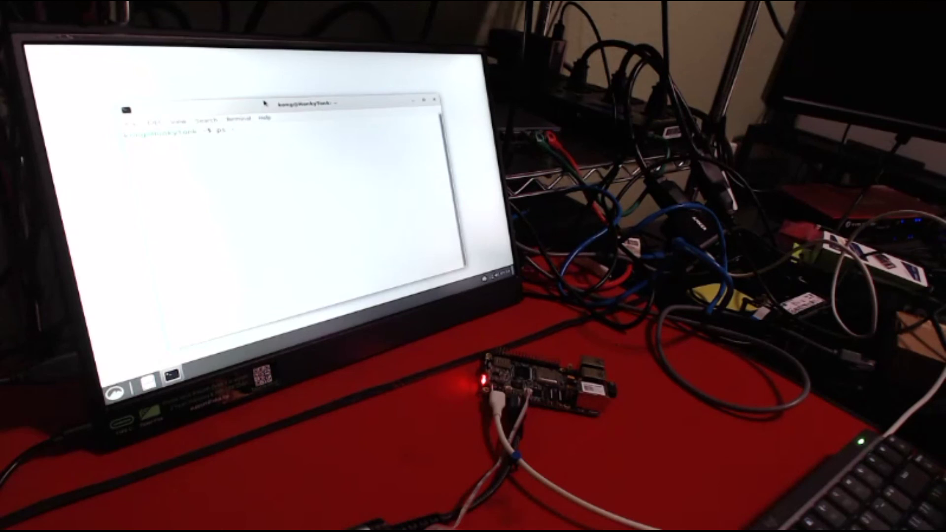
pyautogui.write('-ef')
pyautogui.press('Return')
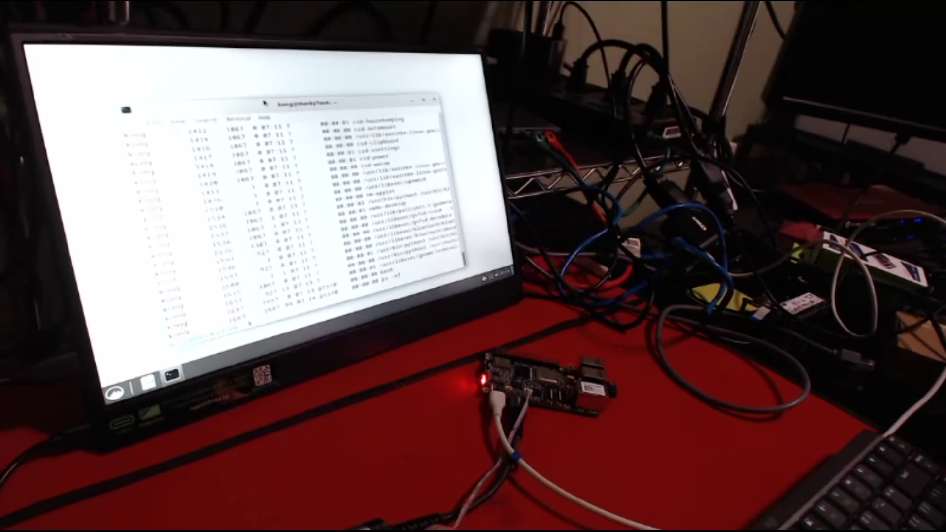
pyautogui.write('htop')
pyautogui.press('Return')
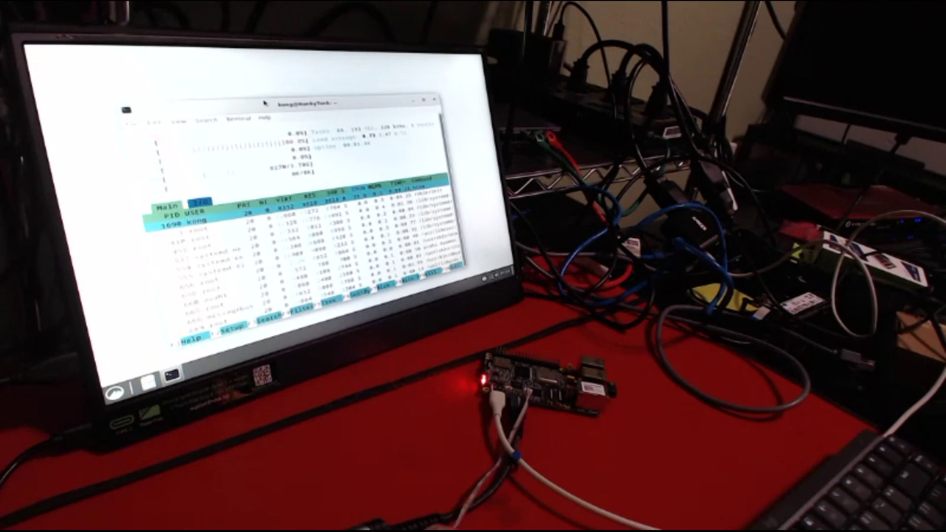